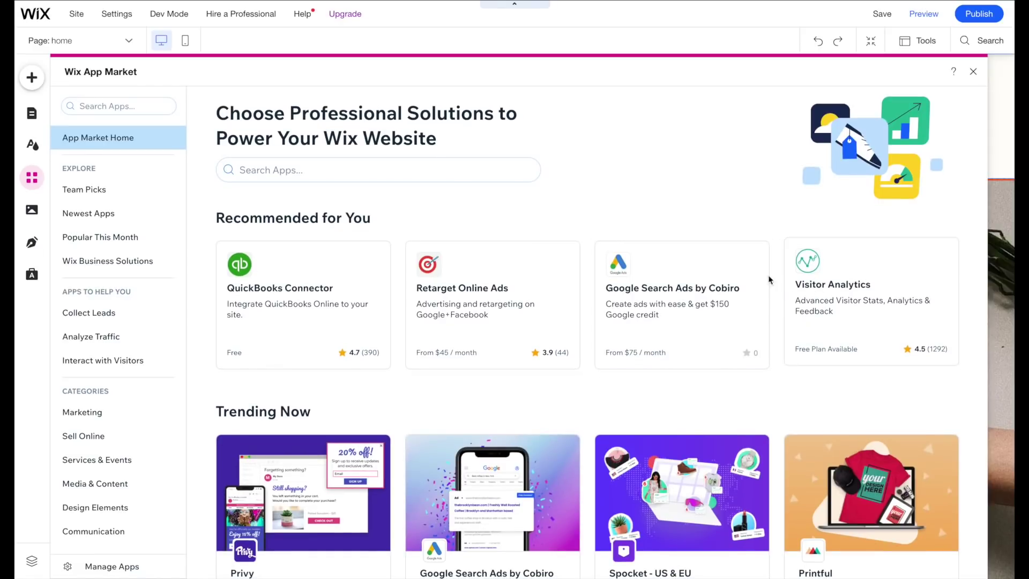
Look through the App Market's business solutions, the media library and the Ascend marketing tools.
scroll(566, 374, down, 8)
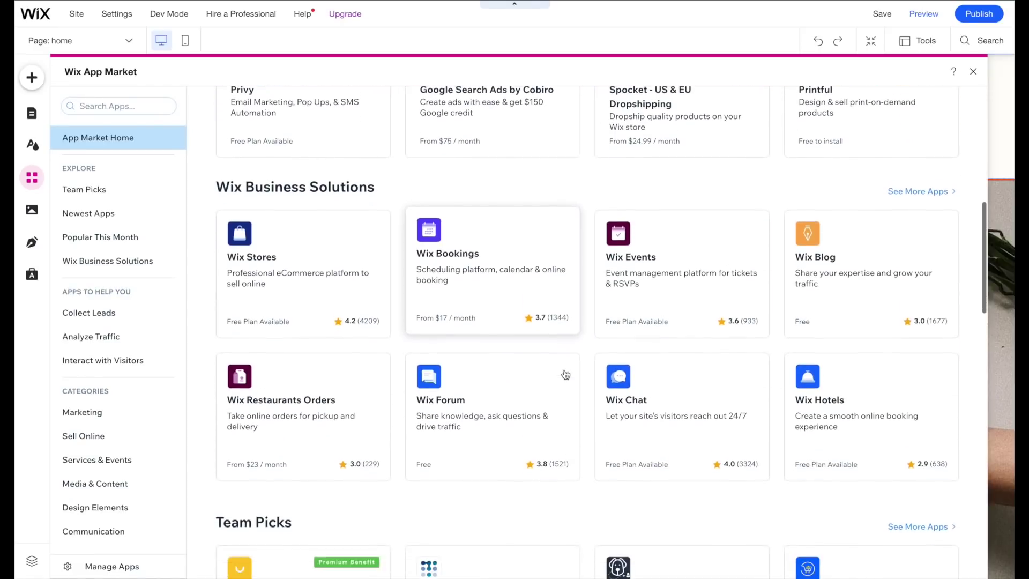
click(34, 211)
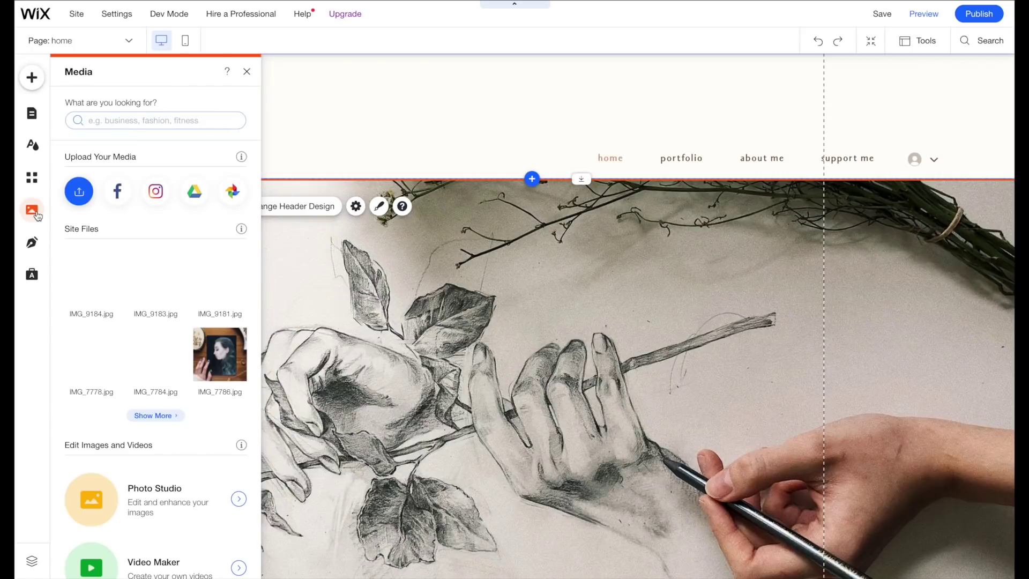
click(38, 243)
click(32, 276)
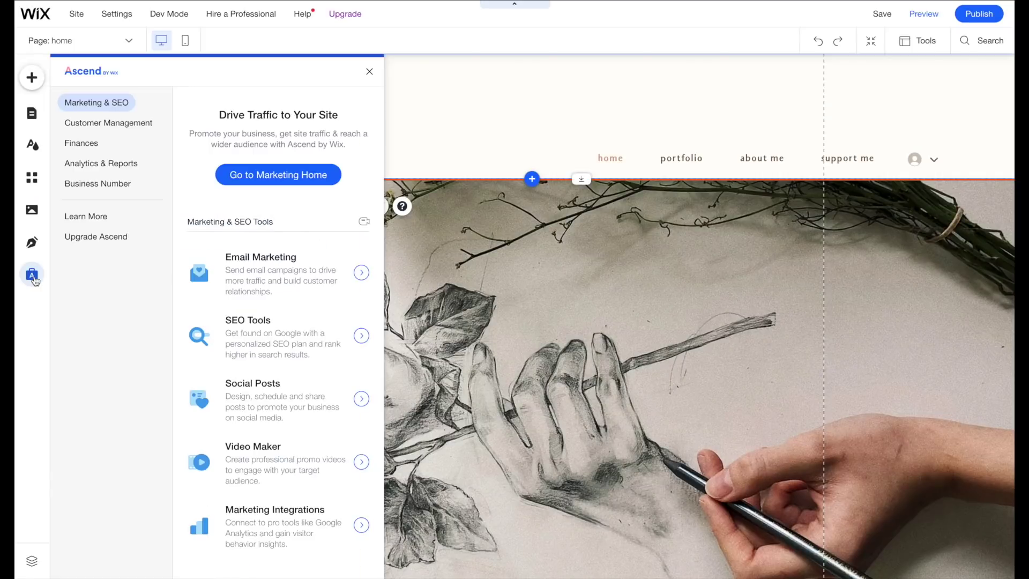
click(33, 276)
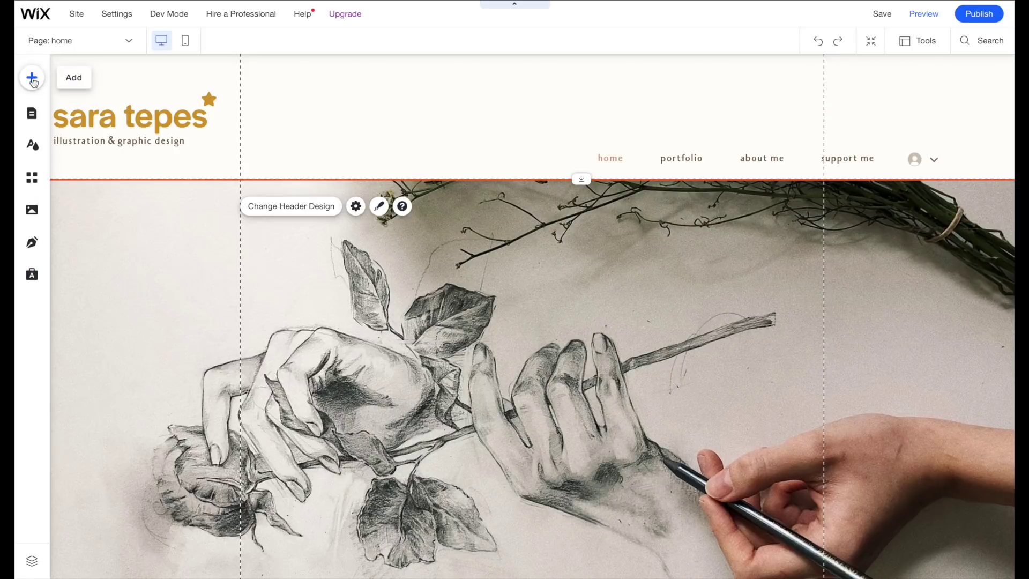
Review the elements and store-related apps that can be added, and add an online store to the site.
click(32, 77)
click(79, 146)
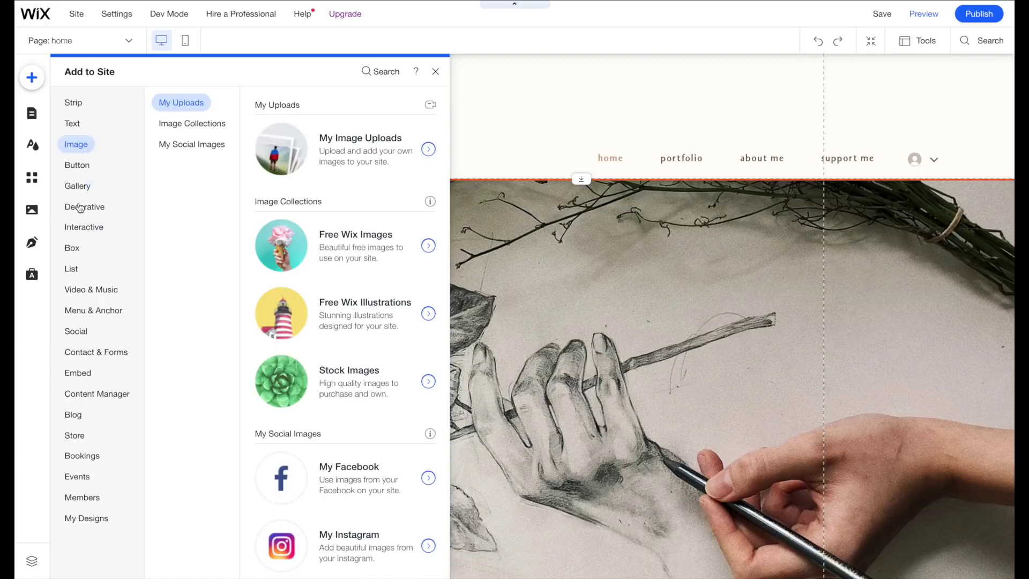
click(86, 289)
click(79, 436)
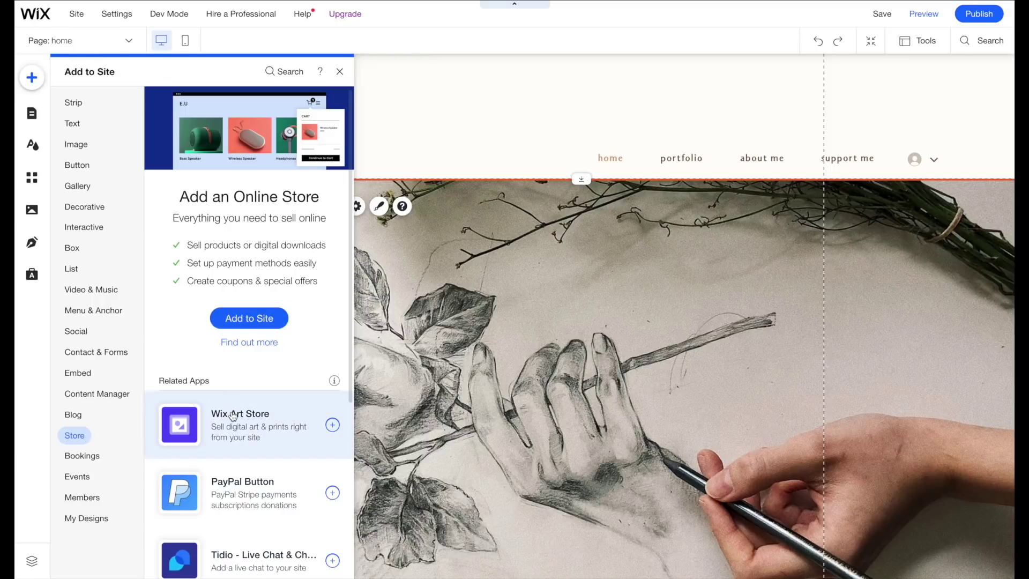
scroll(233, 425, down, 1)
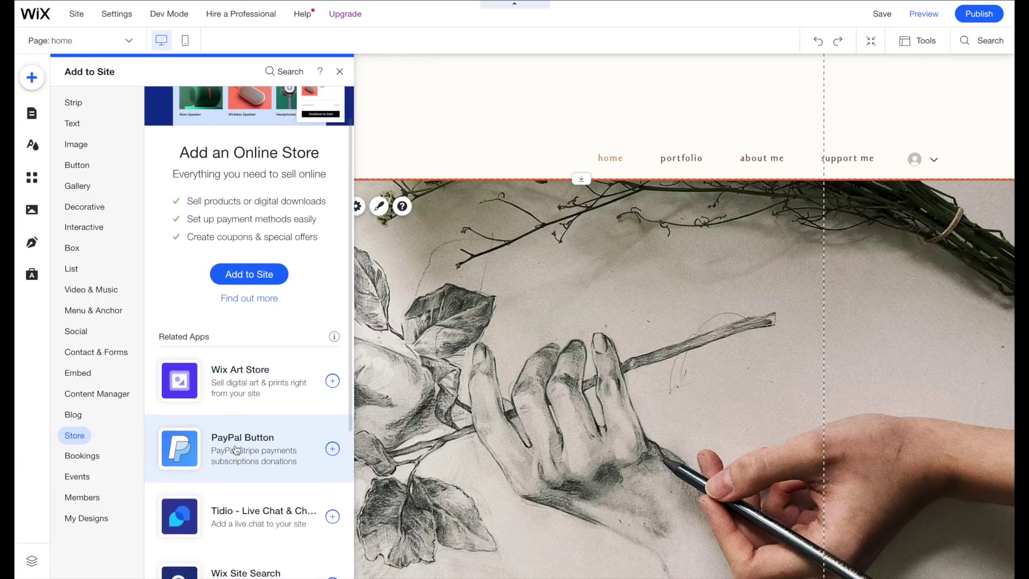
scroll(237, 450, down, 3)
scroll(237, 450, down, 2)
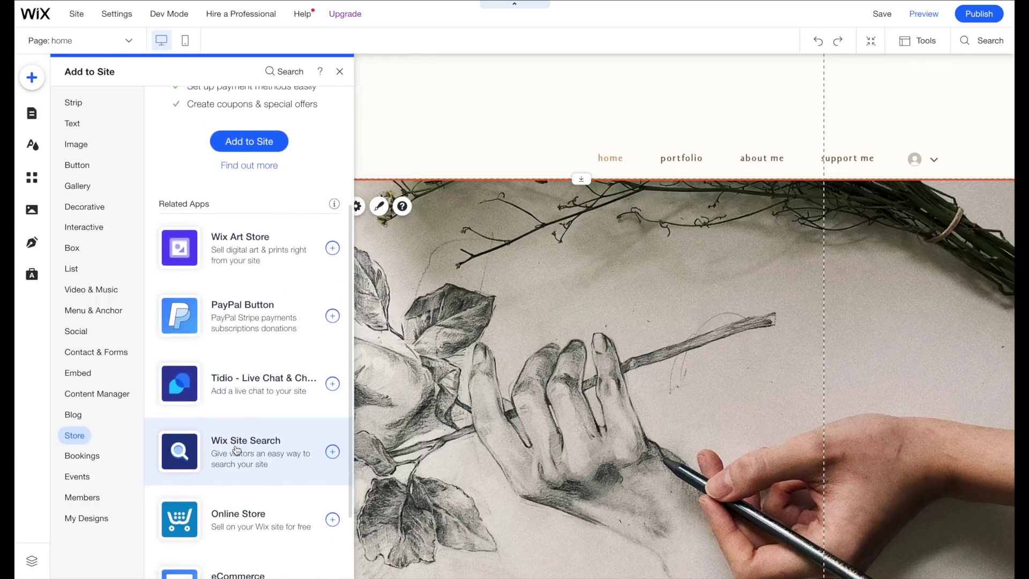
scroll(237, 451, down, 1)
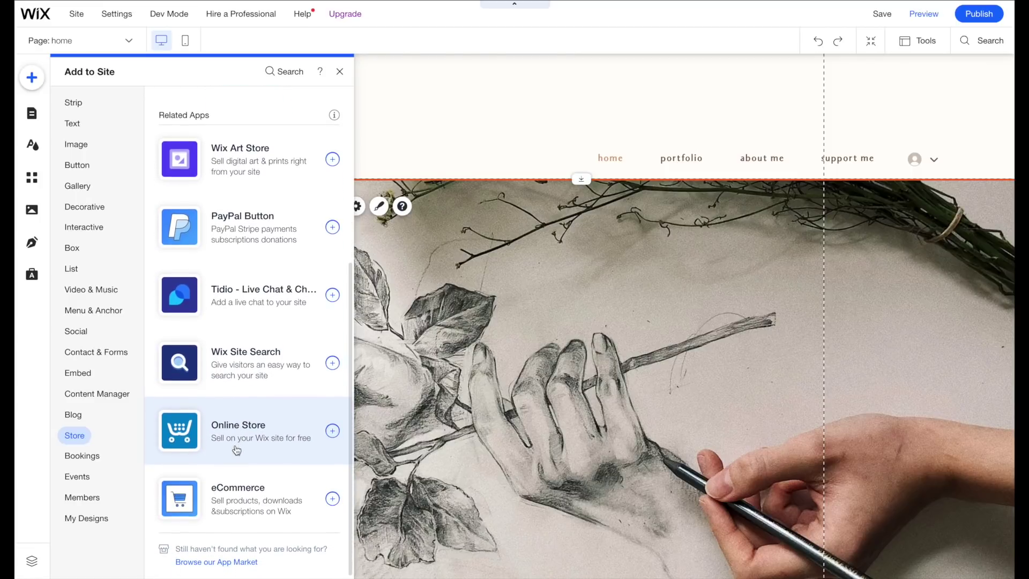
scroll(236, 450, up, 5)
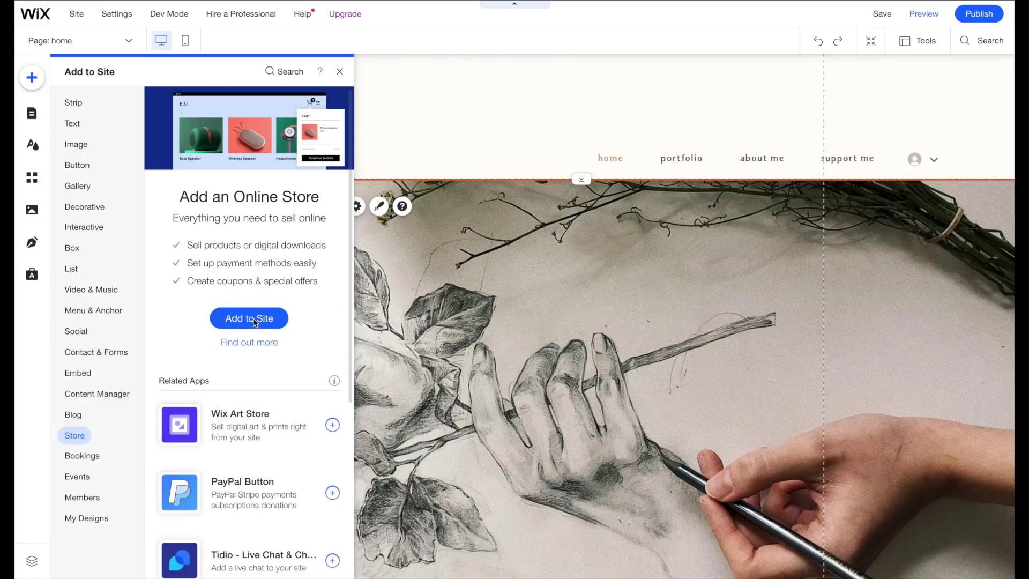
click(253, 319)
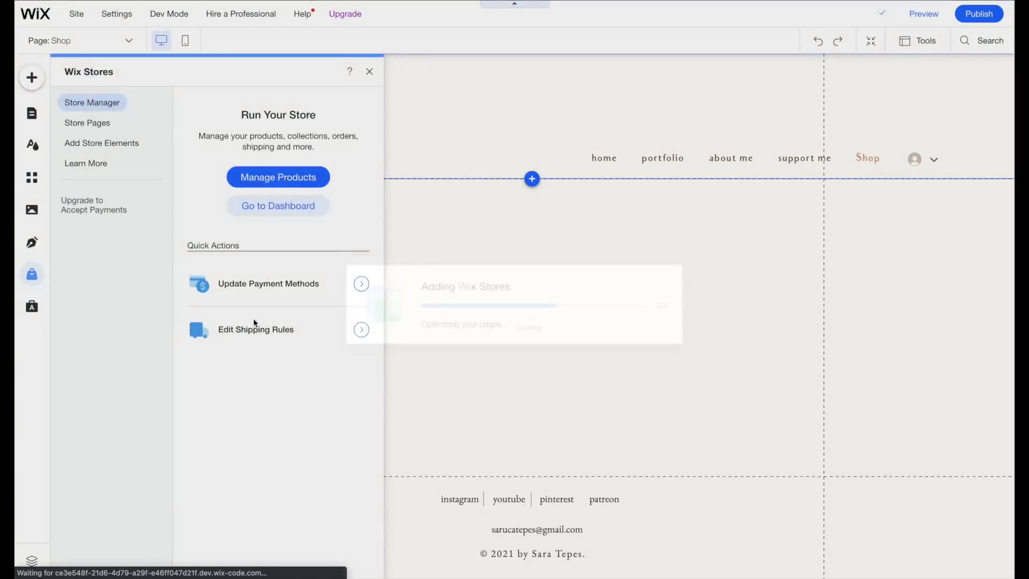
Open product management from the Shop page's product gallery and start a new physical product.
click(515, 239)
click(534, 252)
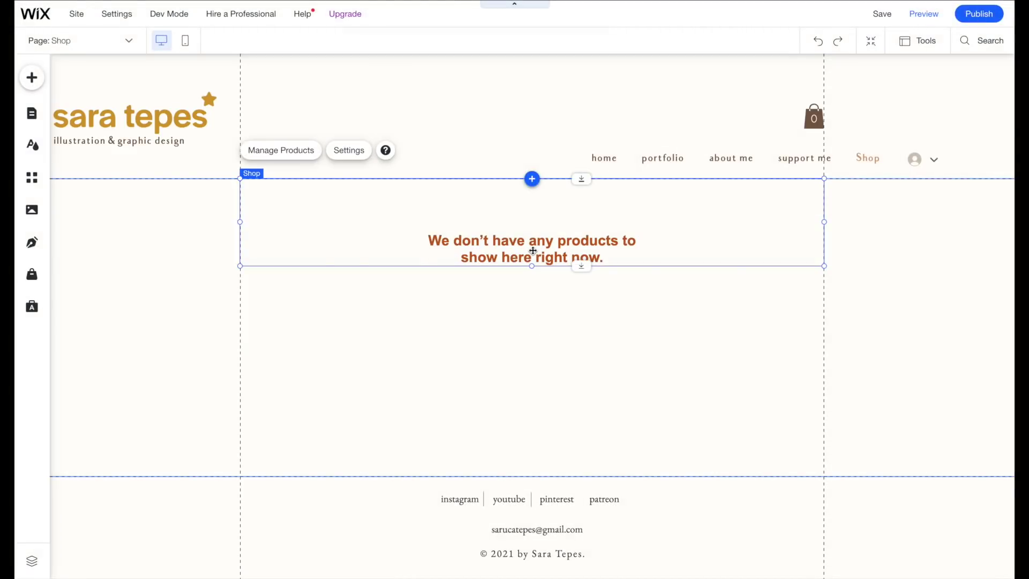
click(294, 151)
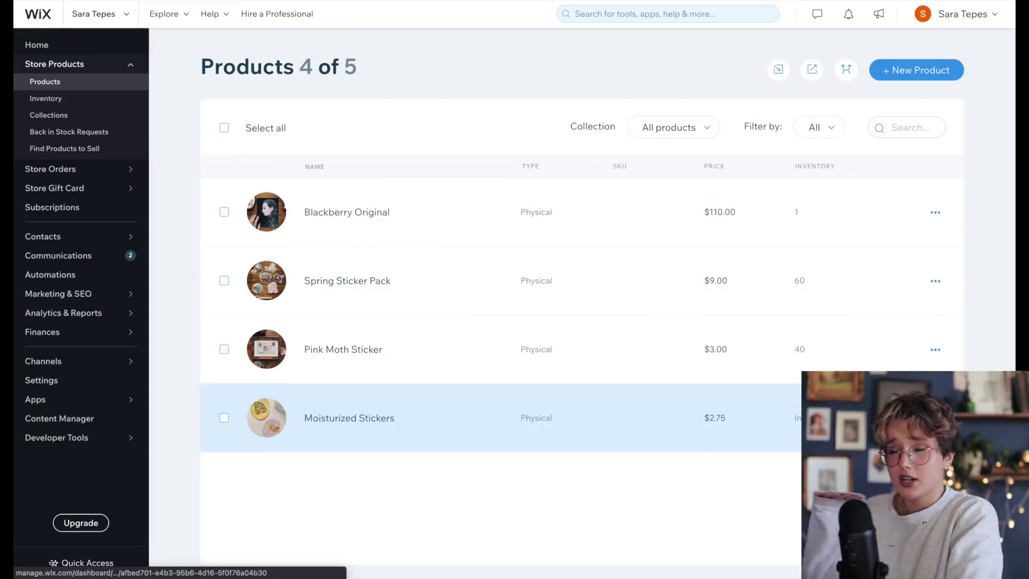
click(943, 71)
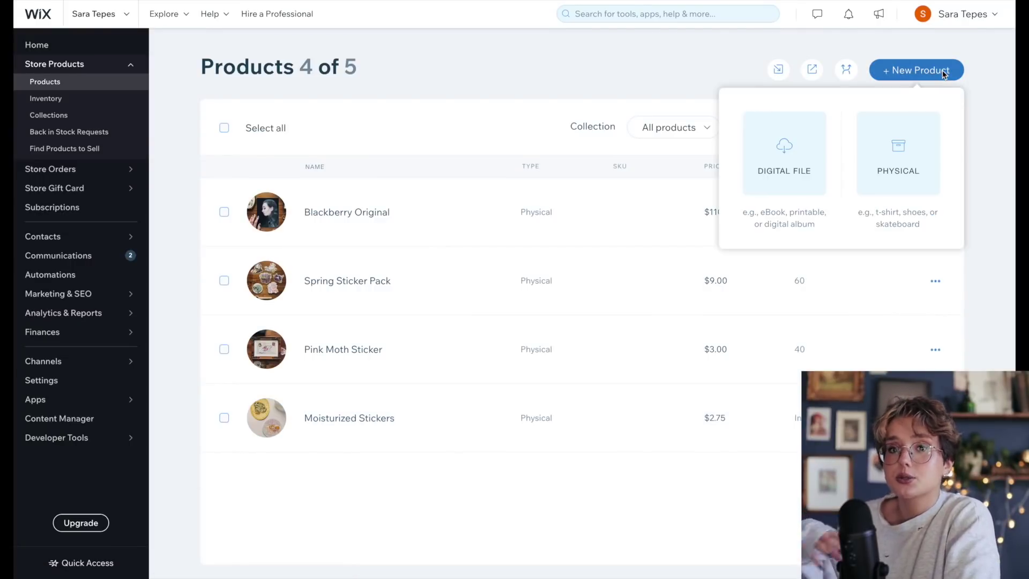
click(917, 154)
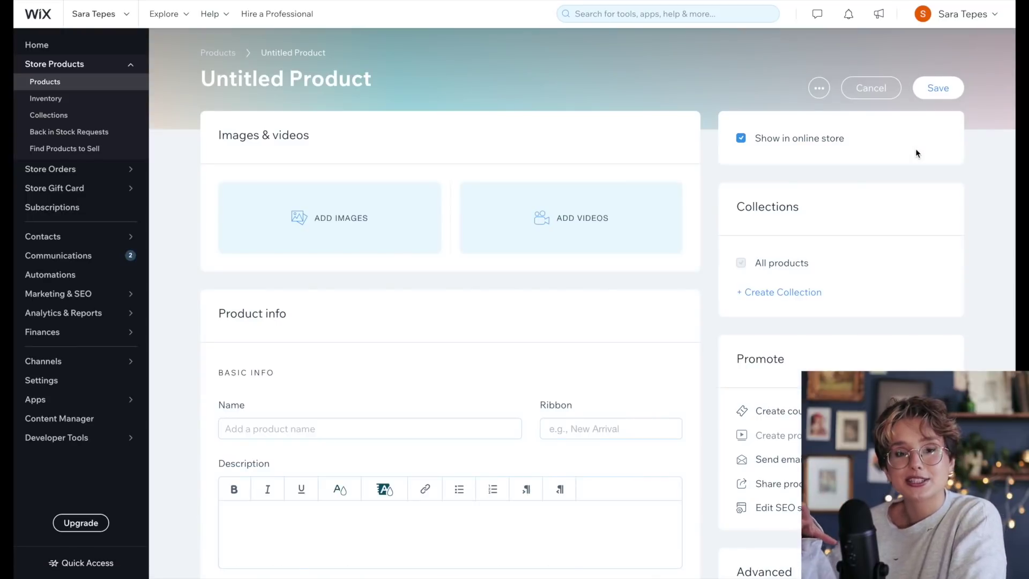
Add the four jar sticker photos IMG_7747, IMG_7749, IMG_7743 and IMG_7753 from the site files to the product.
click(410, 223)
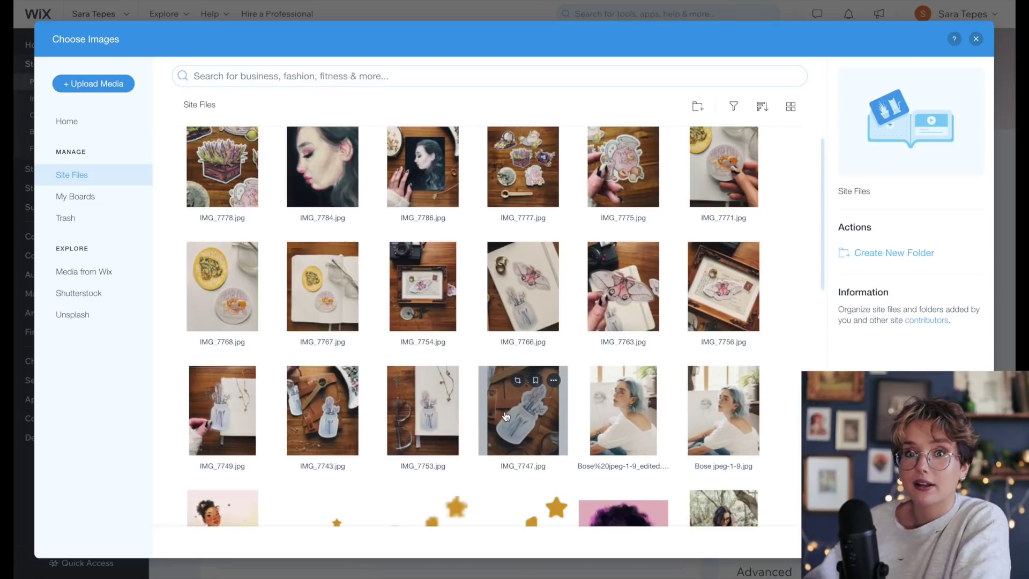
click(506, 417)
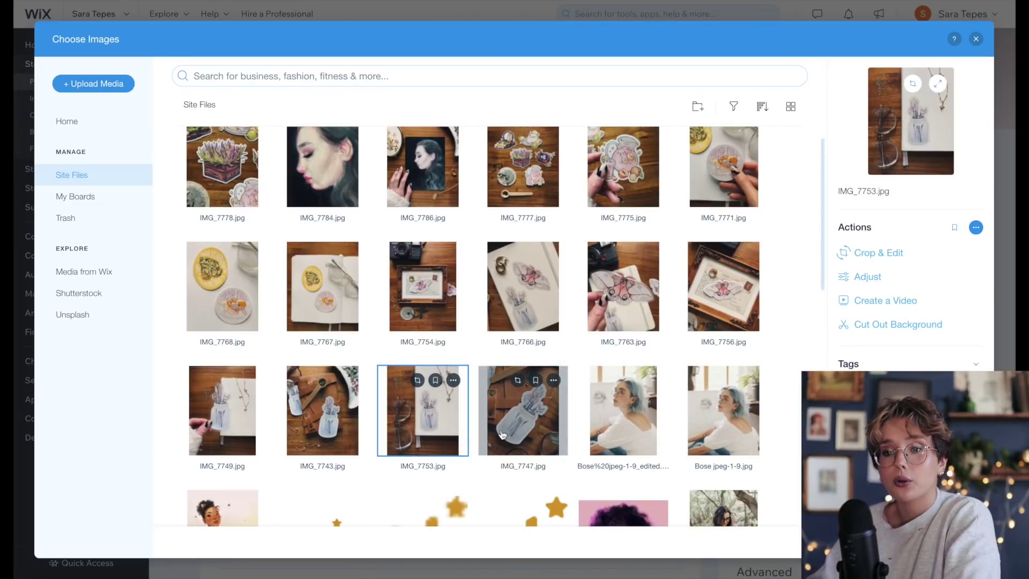
shift+click(258, 415)
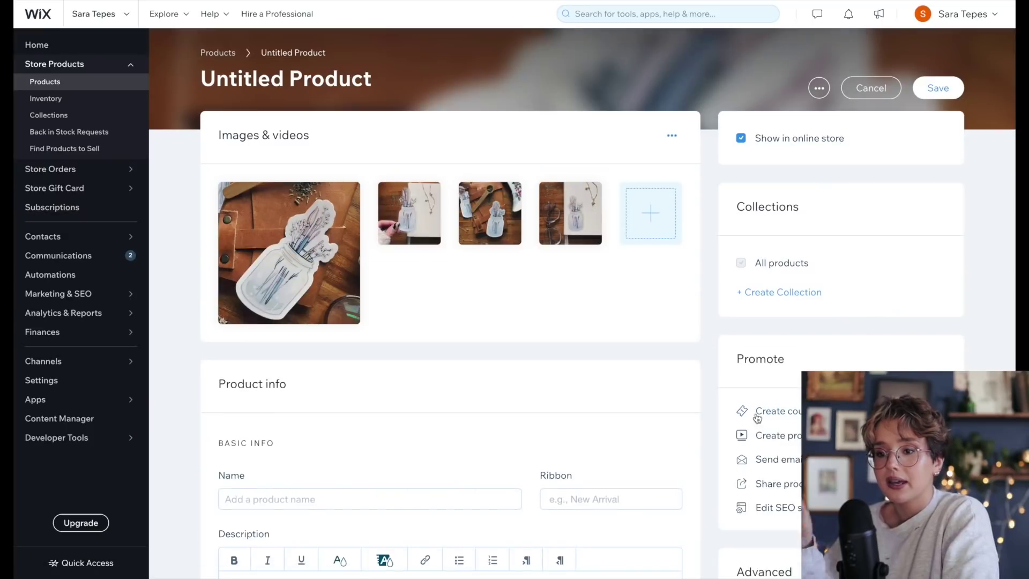
Reorder the product images: the hand-held jar sticker as main image, the photo with glasses second, and the tilted close-up last.
drag(420, 224, 264, 237)
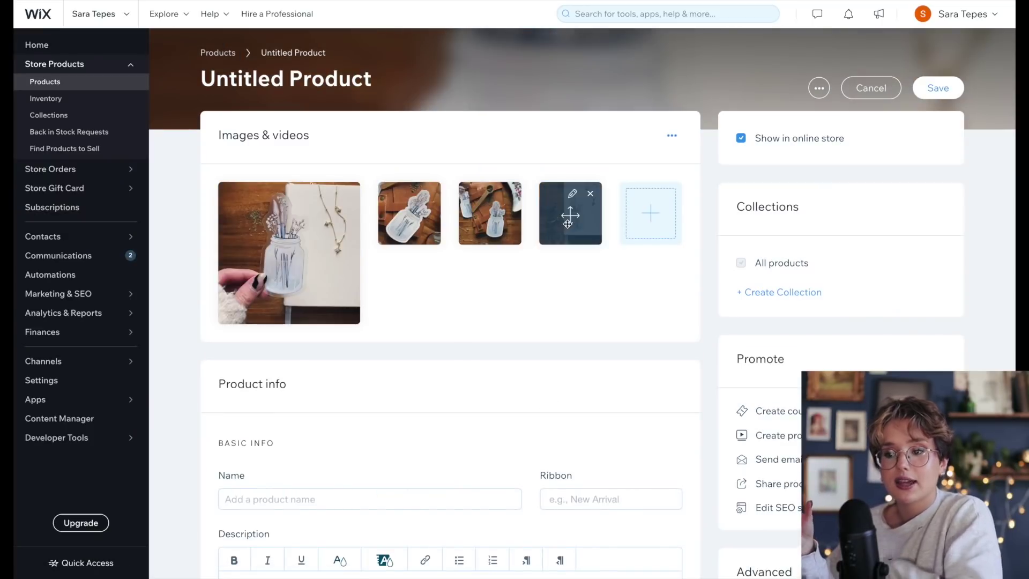
drag(568, 224, 408, 220)
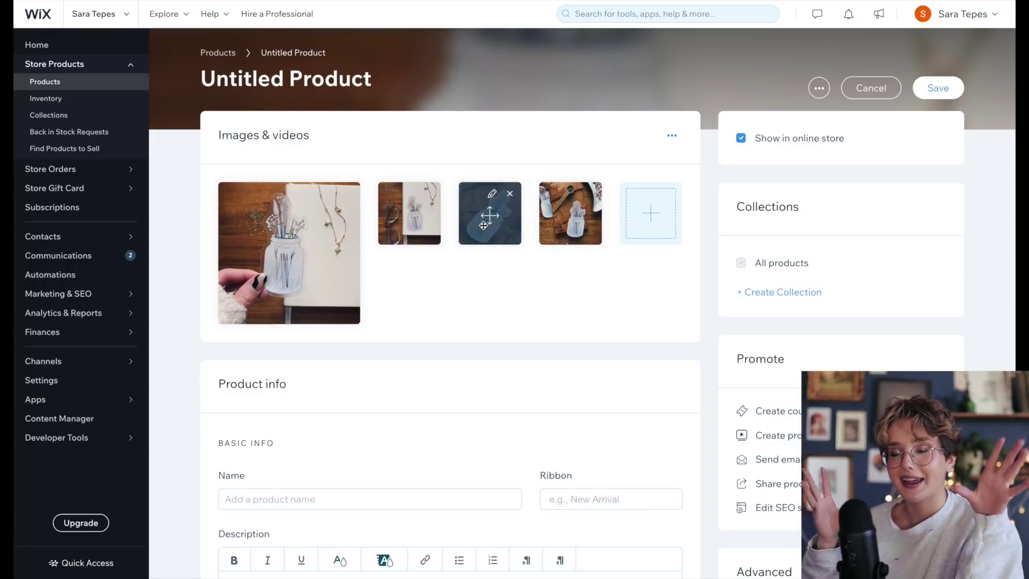
drag(489, 220, 570, 214)
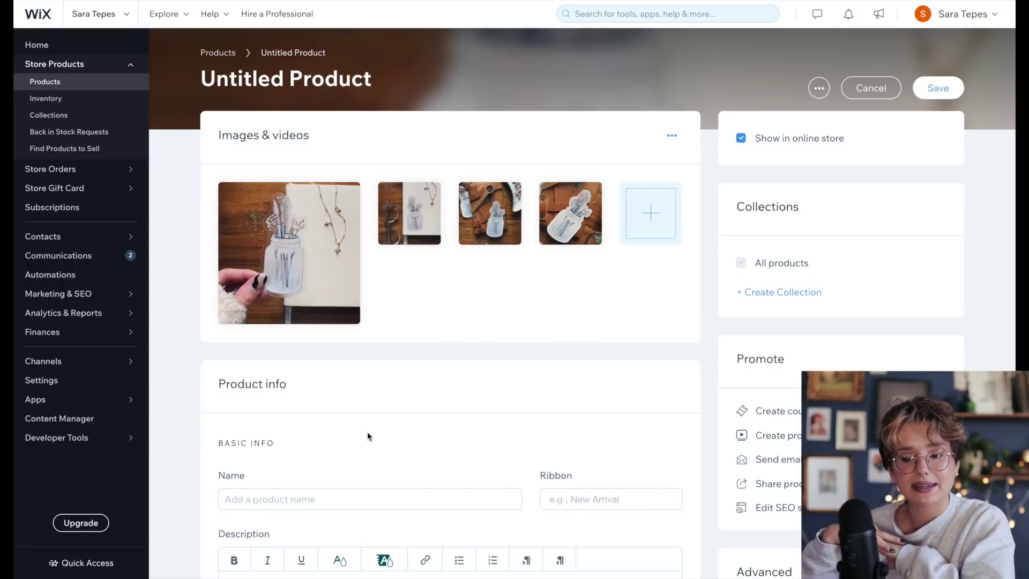
Name the product "Art Jar Sticker".
scroll(368, 432, down, 1)
scroll(368, 432, down, 2)
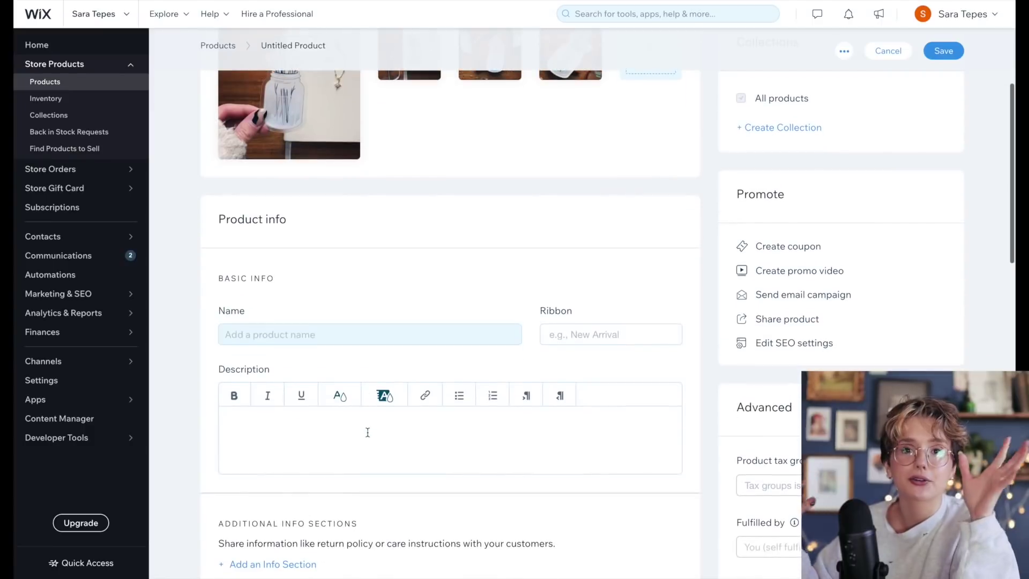
click(367, 331)
text(Art)
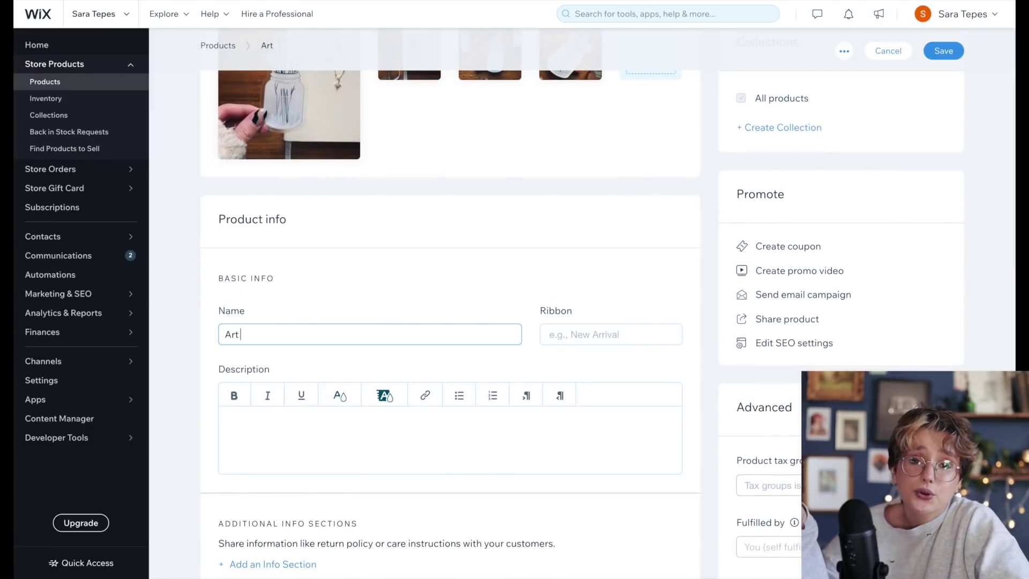
text( Jar Stick)
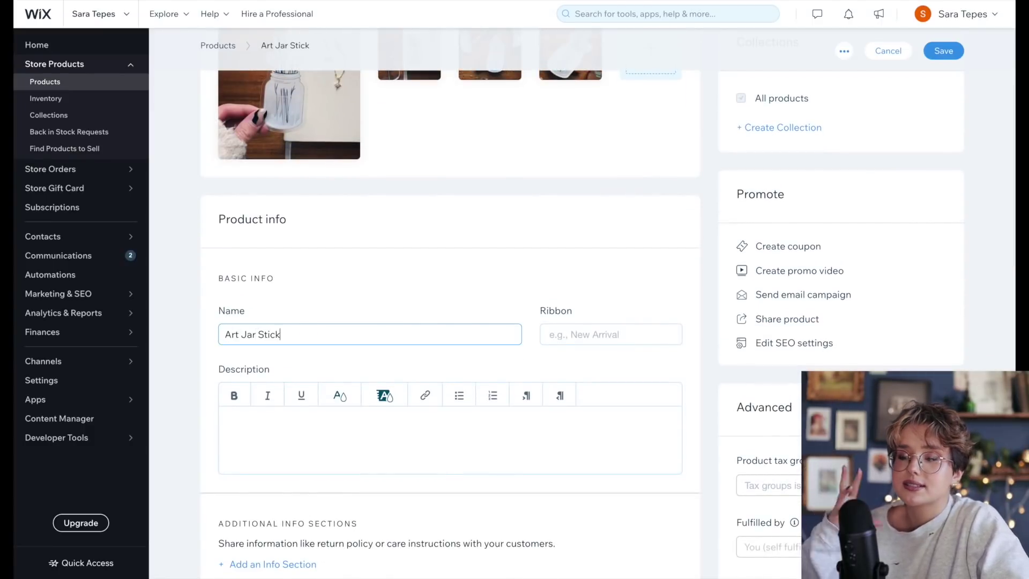
text(er)
Enter the description "4.3" x 2" soft matte transparent sticker." and, as a separate paragraph, "Orders are shipped out in 5-10 business days.".
scroll(304, 415, down, 1)
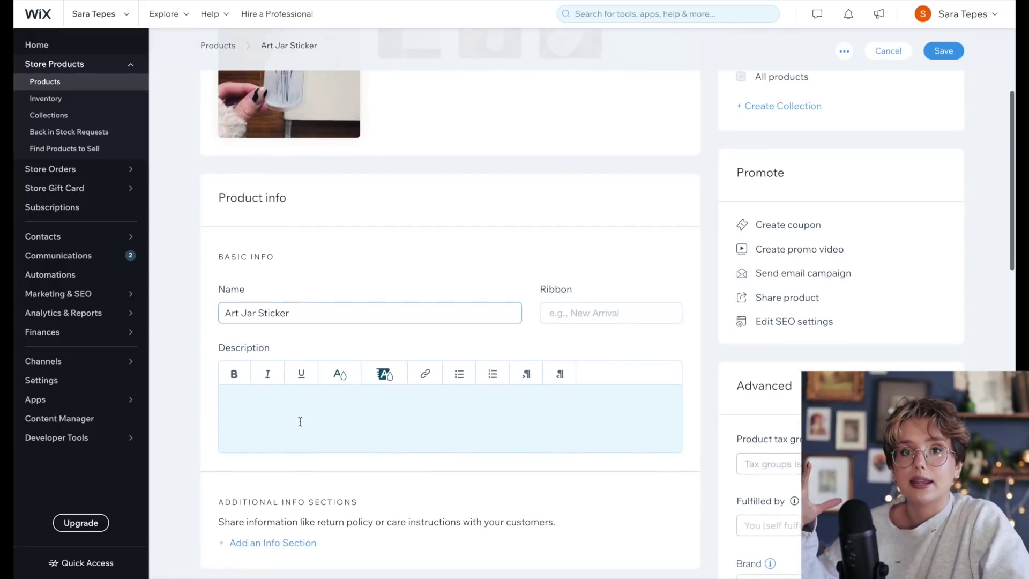
click(300, 422)
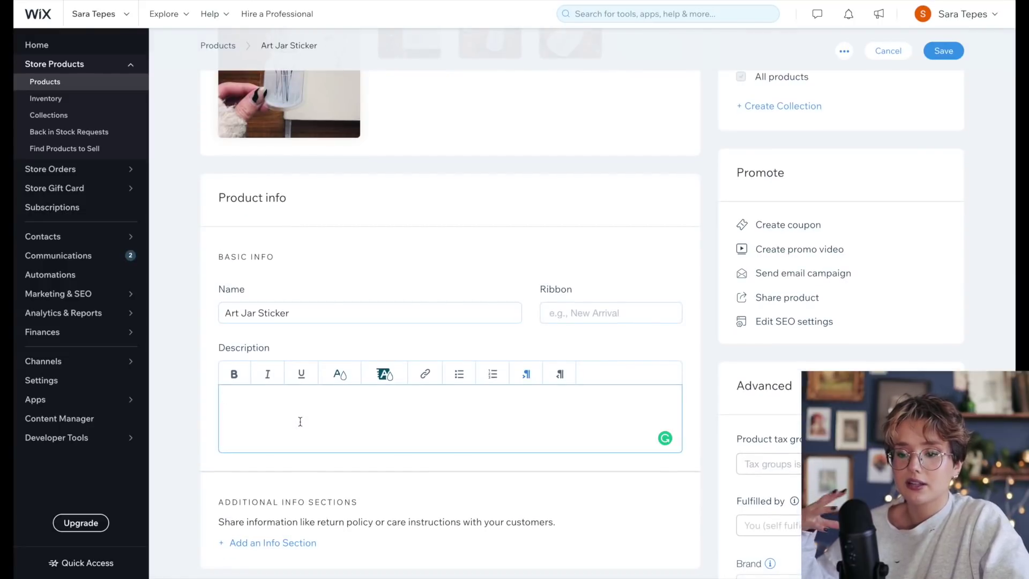
text(4.3" x)
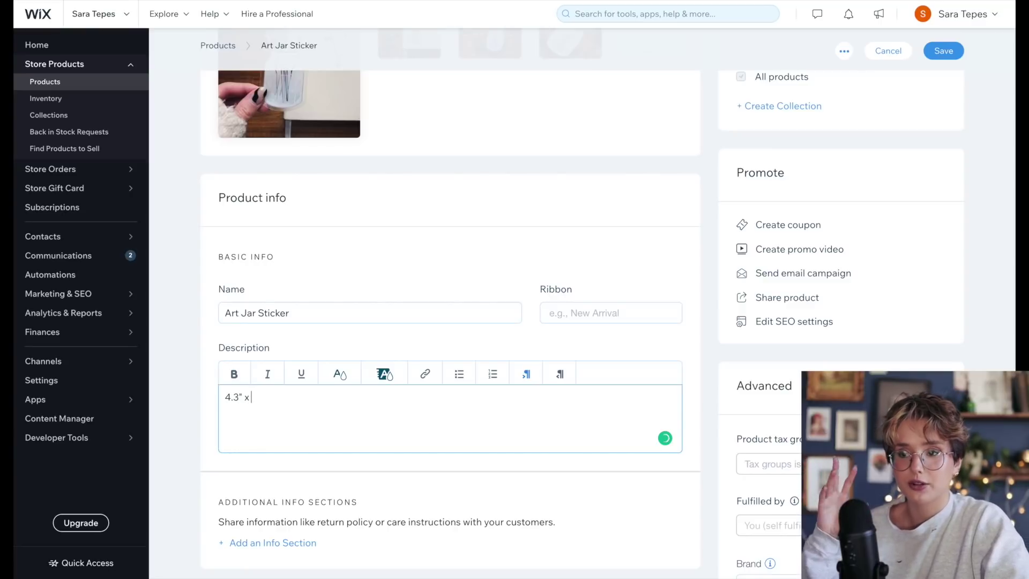
text( 2" soft matte)
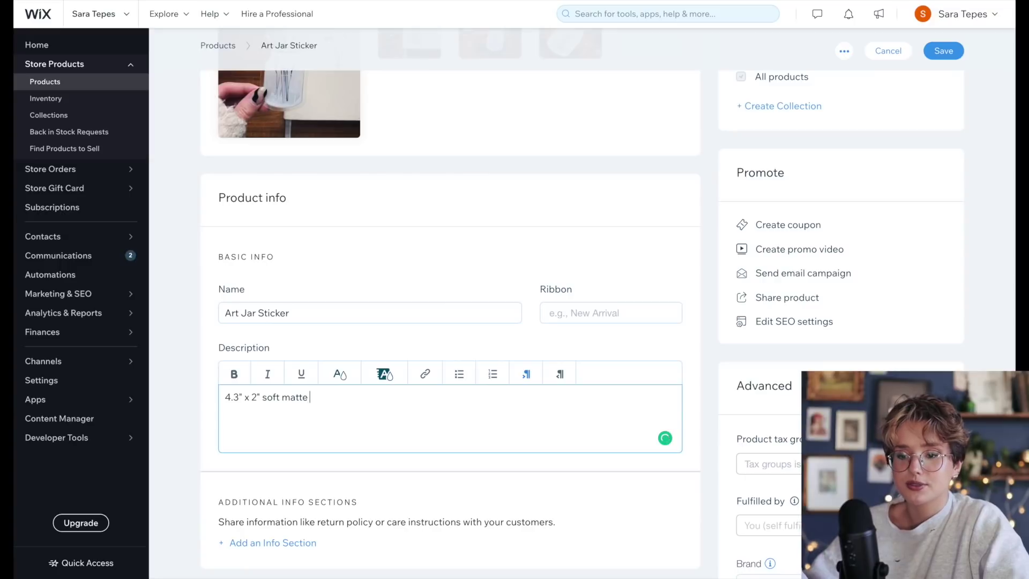
text( transpa)
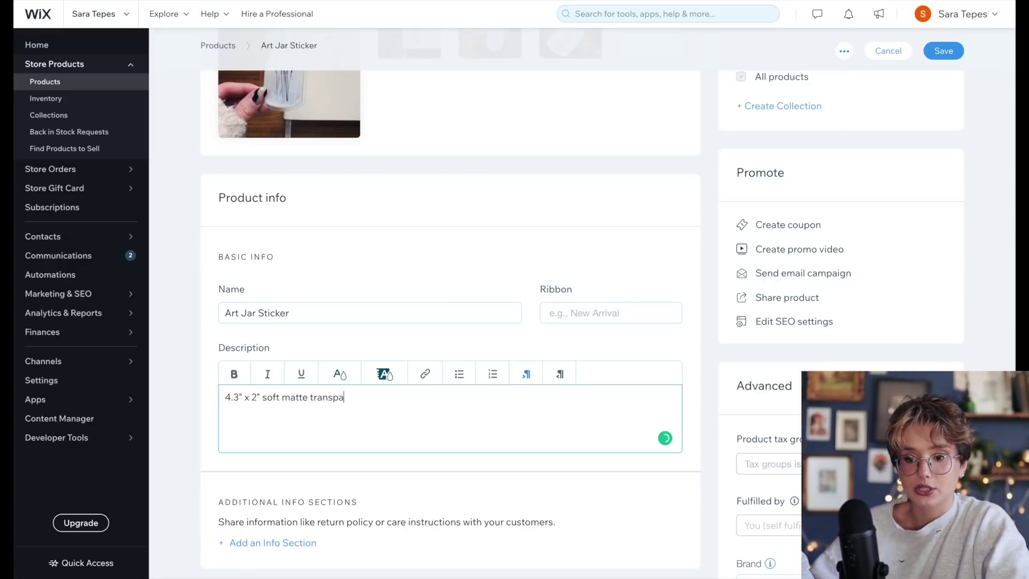
text(rent sticker.  Orders are shi)
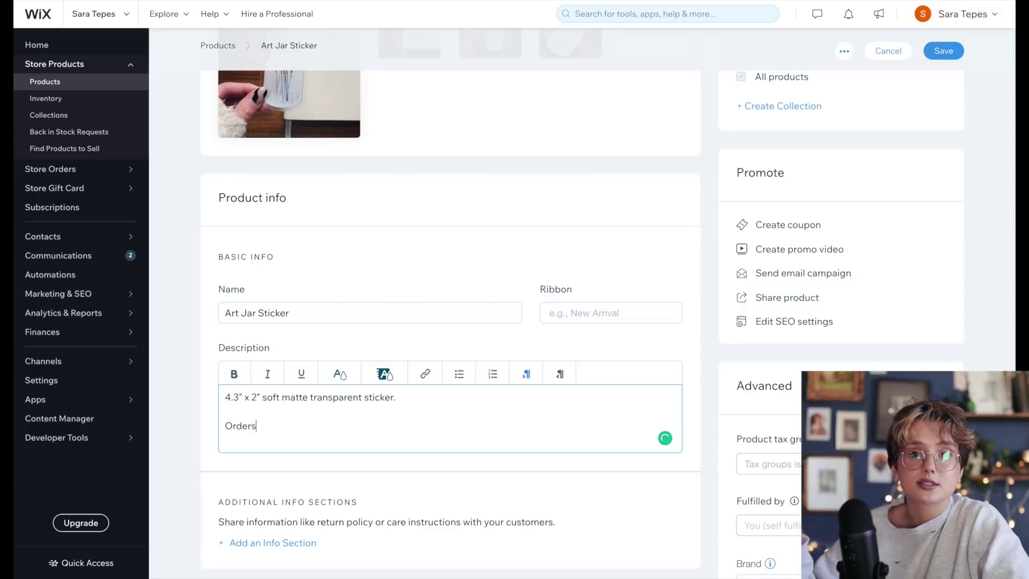
text(pped)
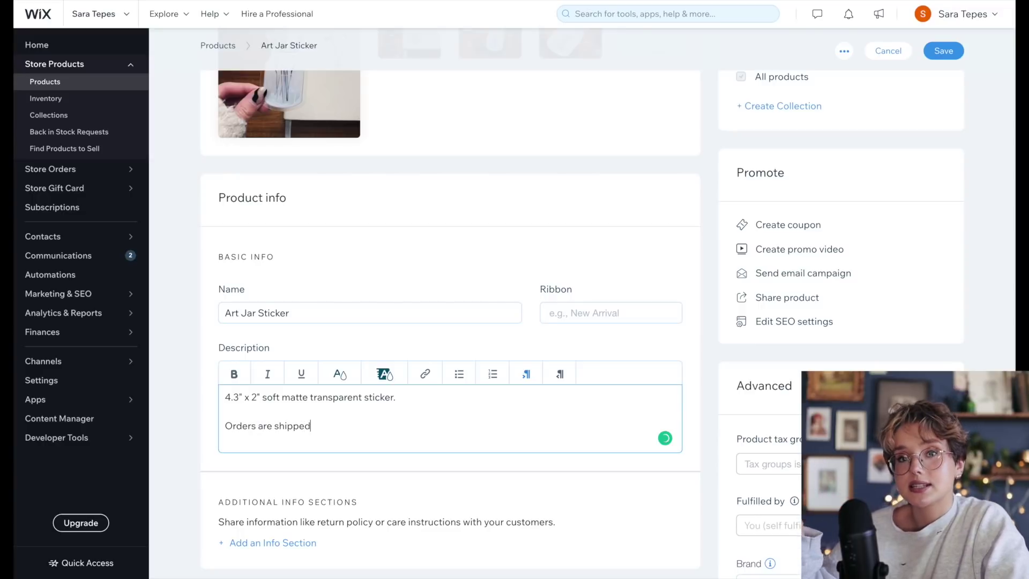
text( out in)
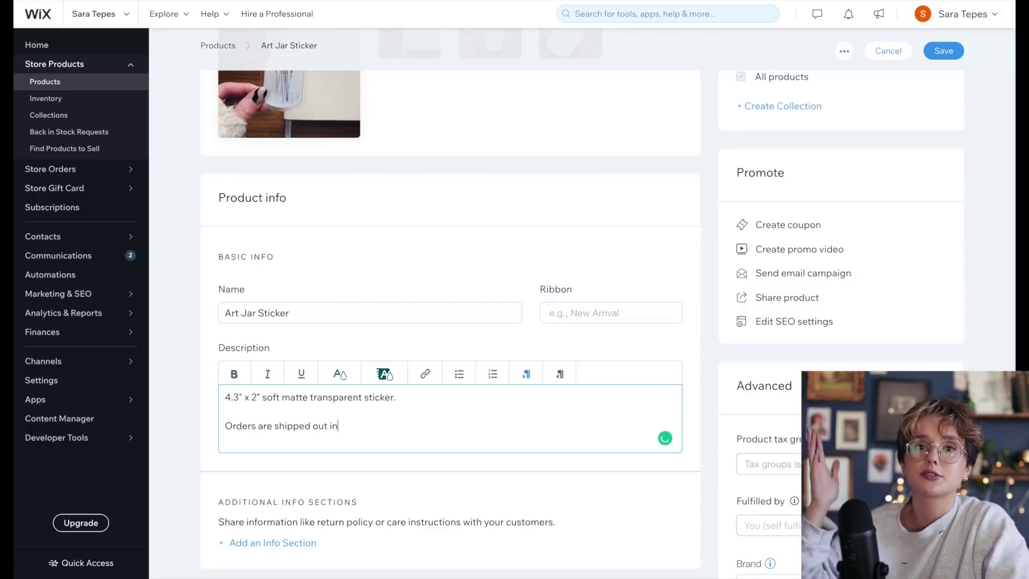
text( 5-10 business days.)
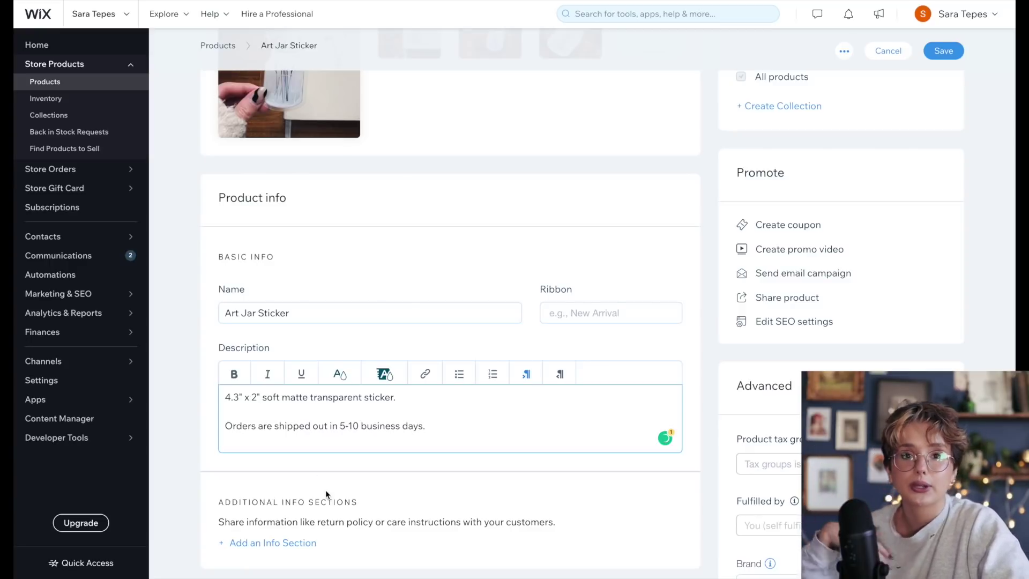
Add a "Return Information" info section stating no returns, but a refund or replacement for damaged items provided the buyer covers the shipping.
scroll(325, 490, down, 3)
click(290, 403)
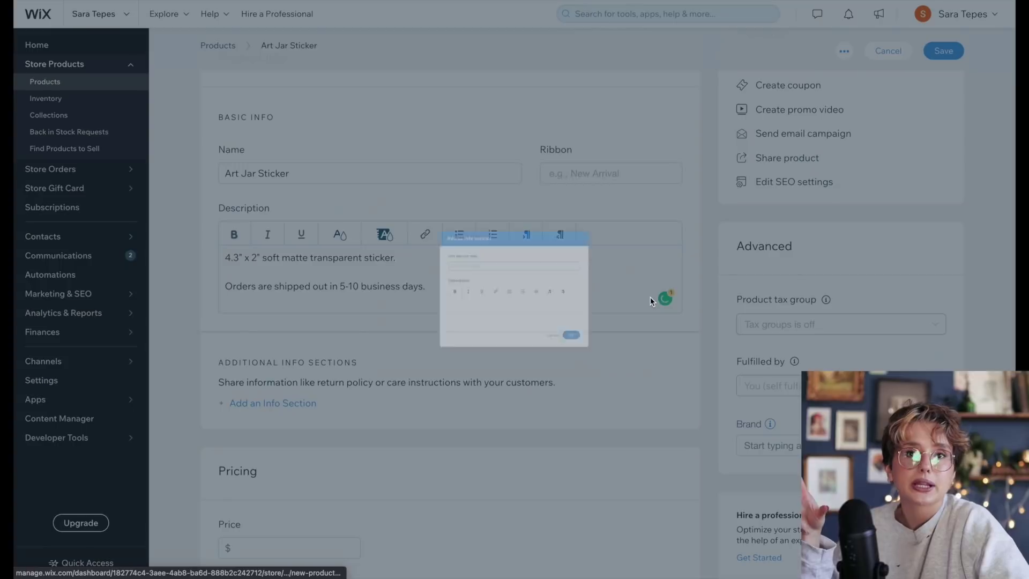
click(528, 232)
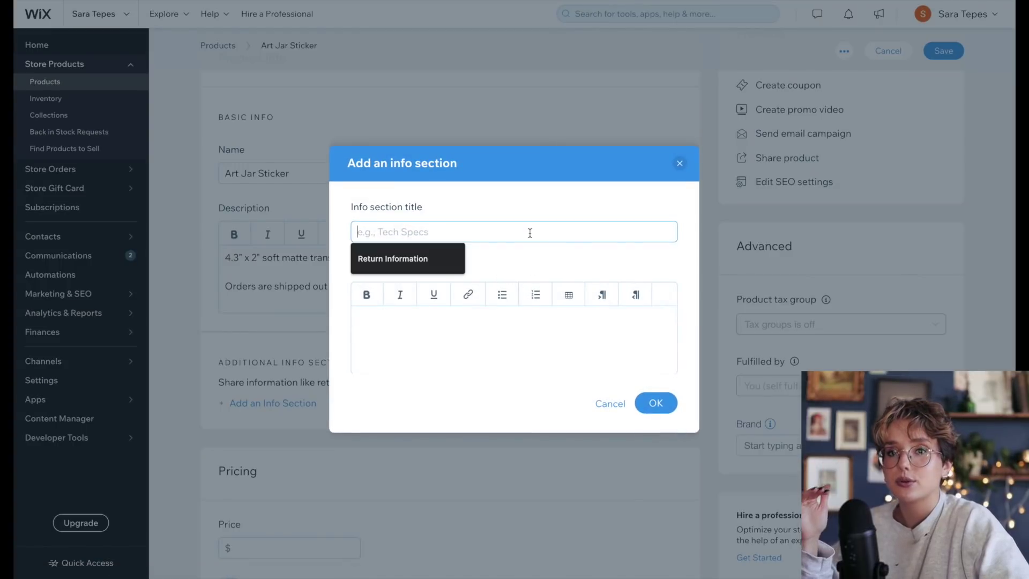
click(461, 257)
click(451, 325)
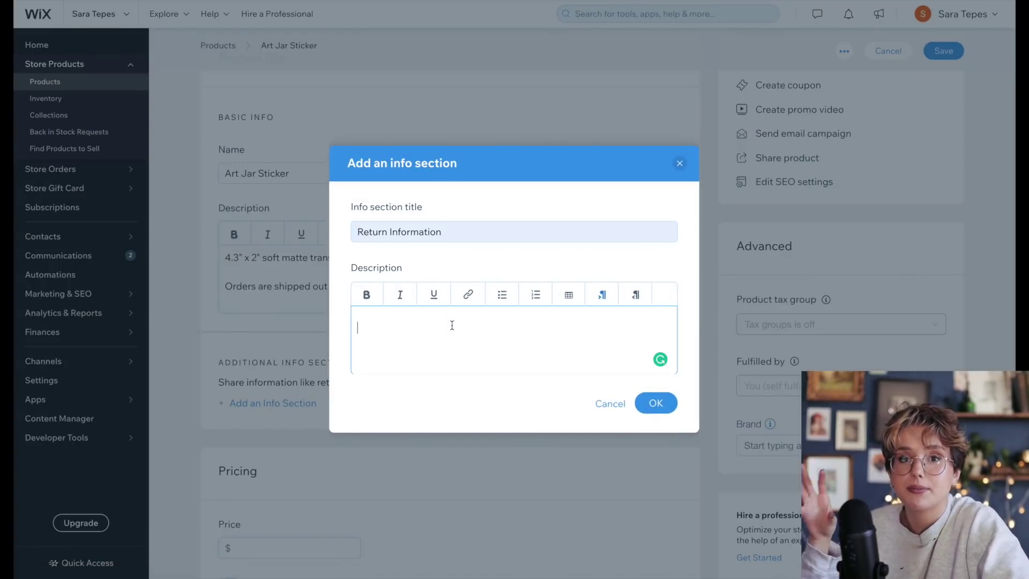
text(Since I am a small business and shop, I cannot offer a return policy. If your item arrives damaged, please contact me with the details and any images! I will set up a refund or send you a new product provided that you)
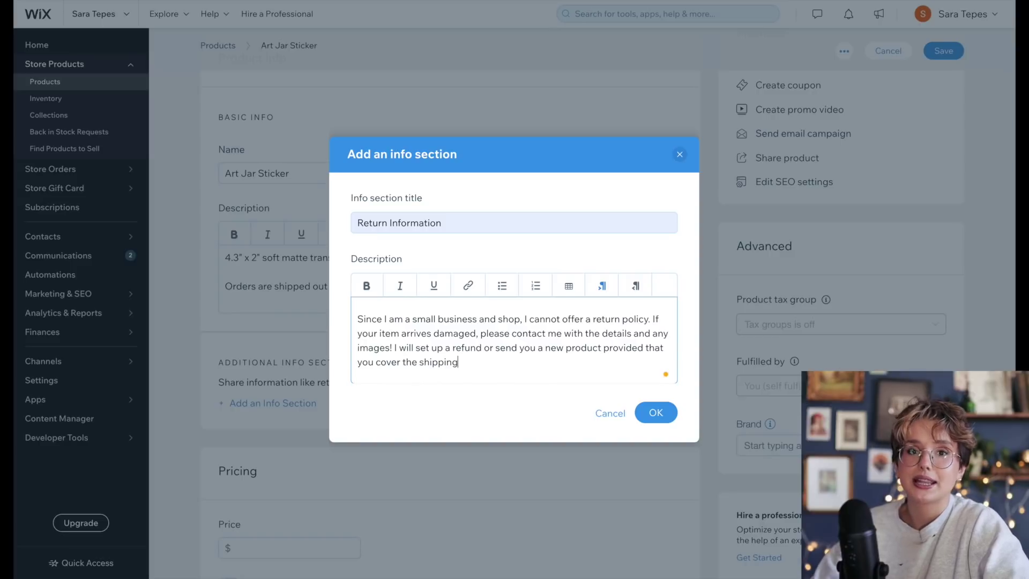
End the return information with a separate paragraph "Thank you for your support." and confirm the info section.
key(Return)
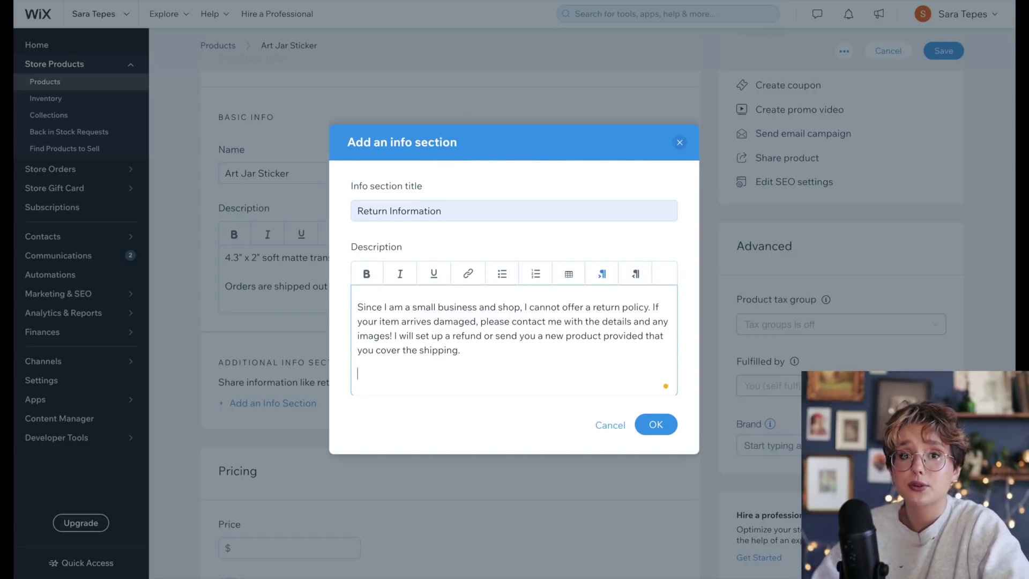
text(Thank you )
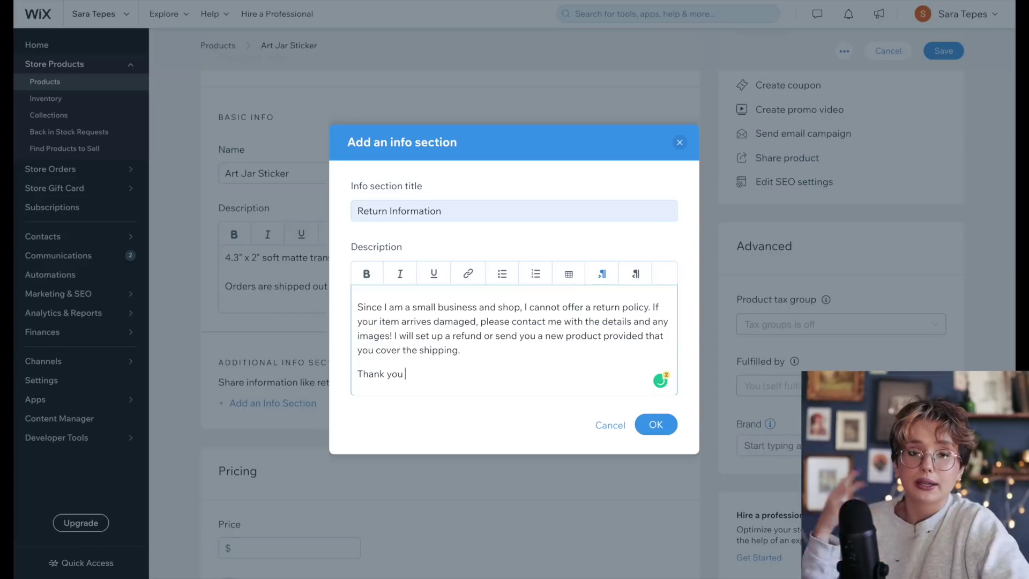
text(for your support.)
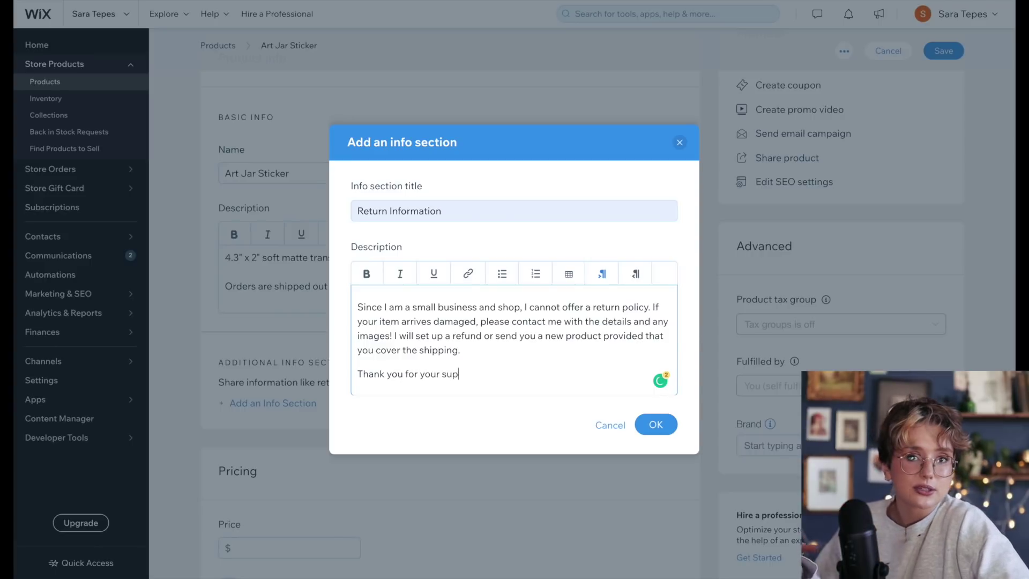
click(655, 425)
Set the Art Jar Sticker's price to $3.
scroll(503, 456, down, 3)
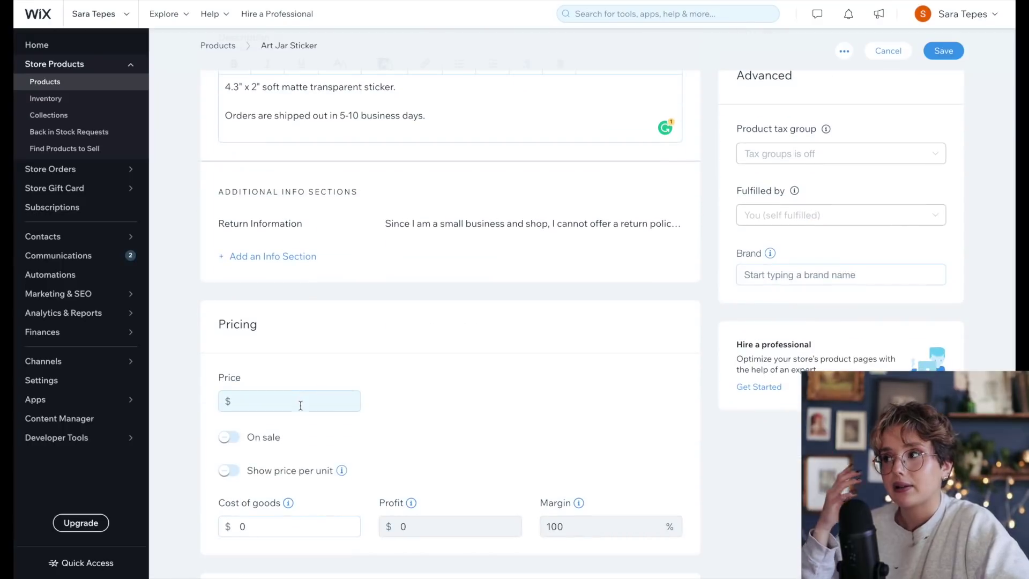
click(306, 394)
text(3)
scroll(430, 402, down, 2)
scroll(431, 402, down, 1)
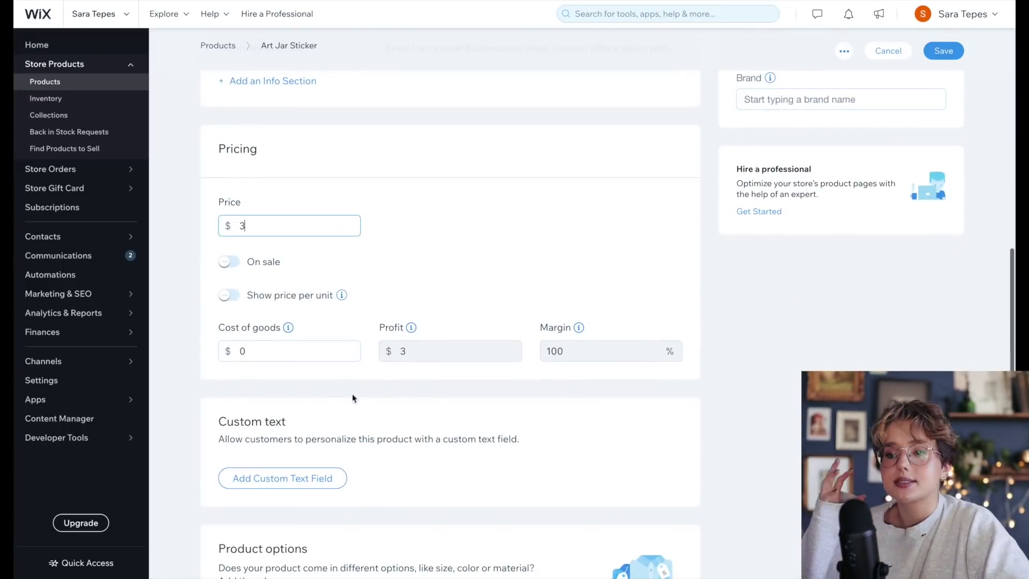
Turn on inventory tracking for the product and set its inventory to 40.
scroll(327, 444, down, 5)
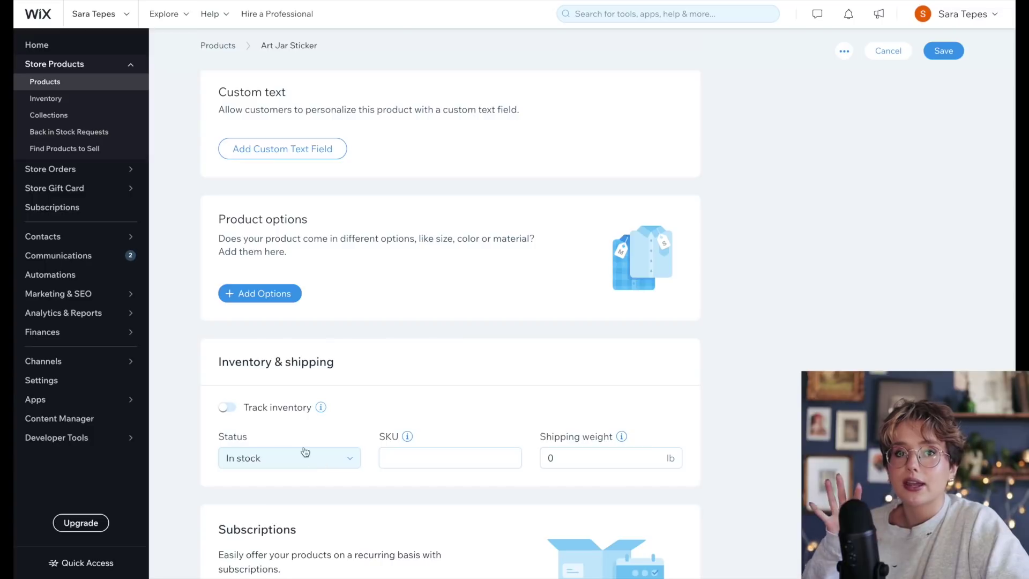
click(227, 407)
click(247, 454)
text(40)
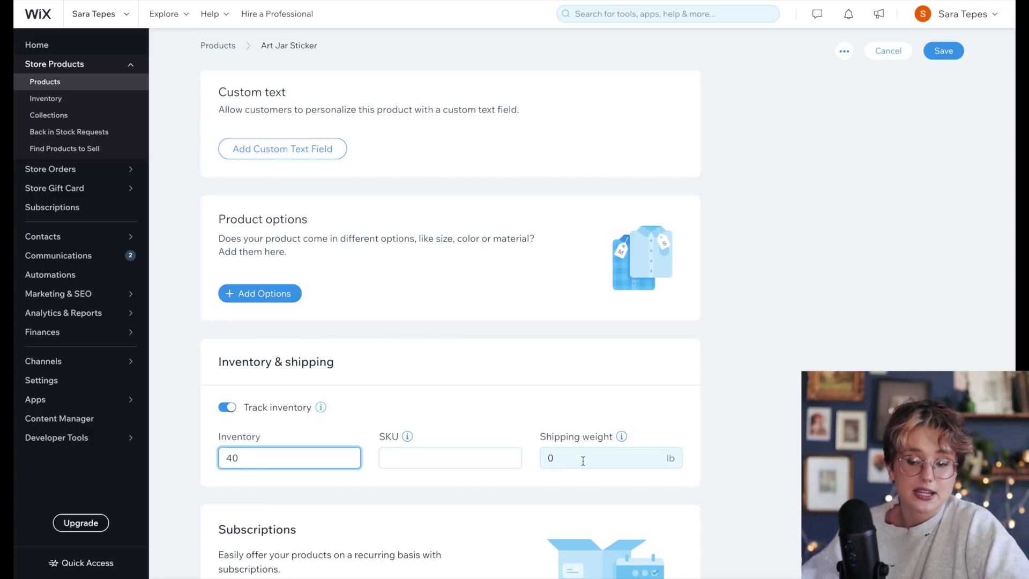
Set the shipping weight to 0.2 lb and save the Art Jar Sticker product.
click(583, 460)
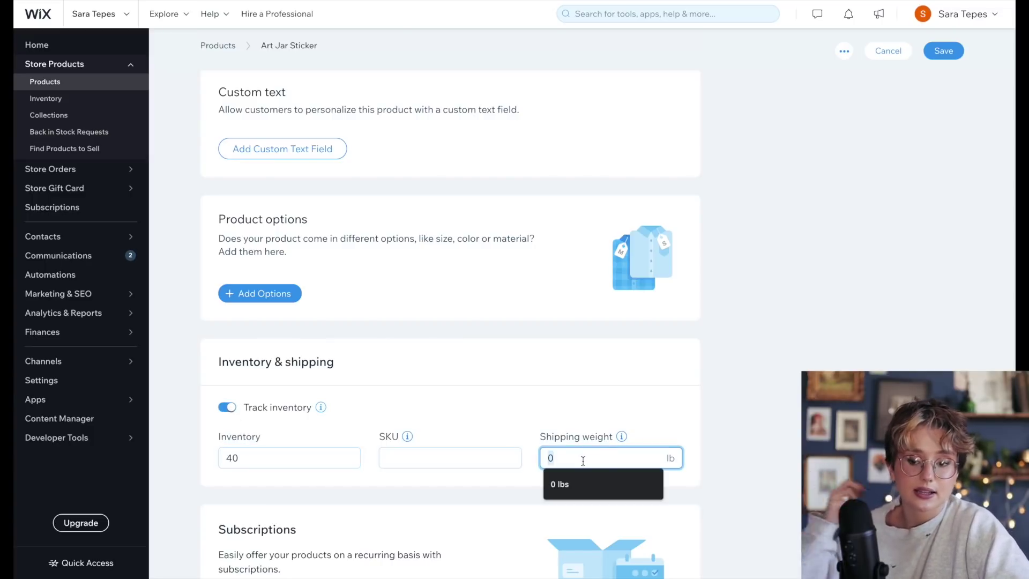
text(0.2)
scroll(355, 480, down, 3)
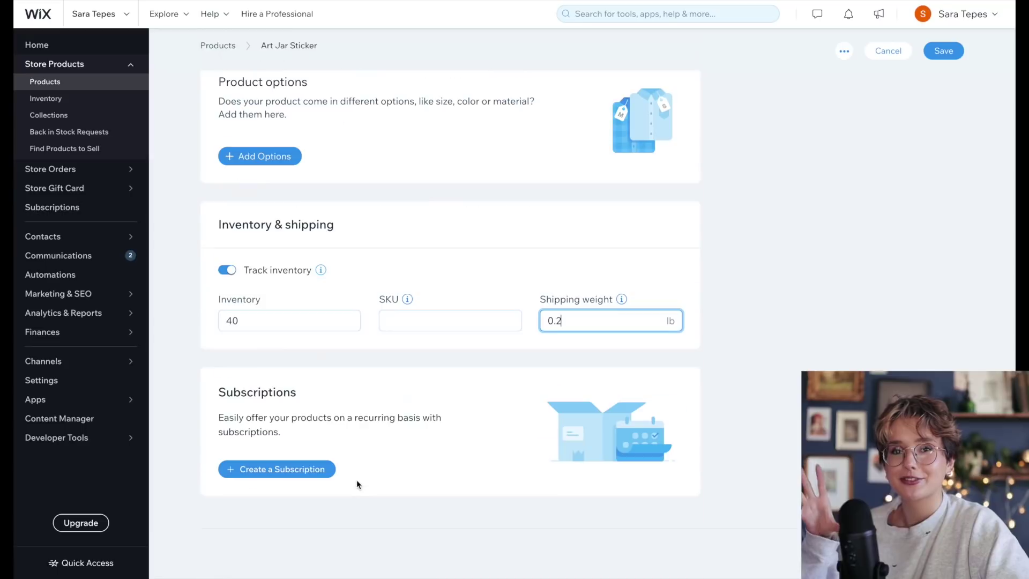
scroll(462, 292, up, 20)
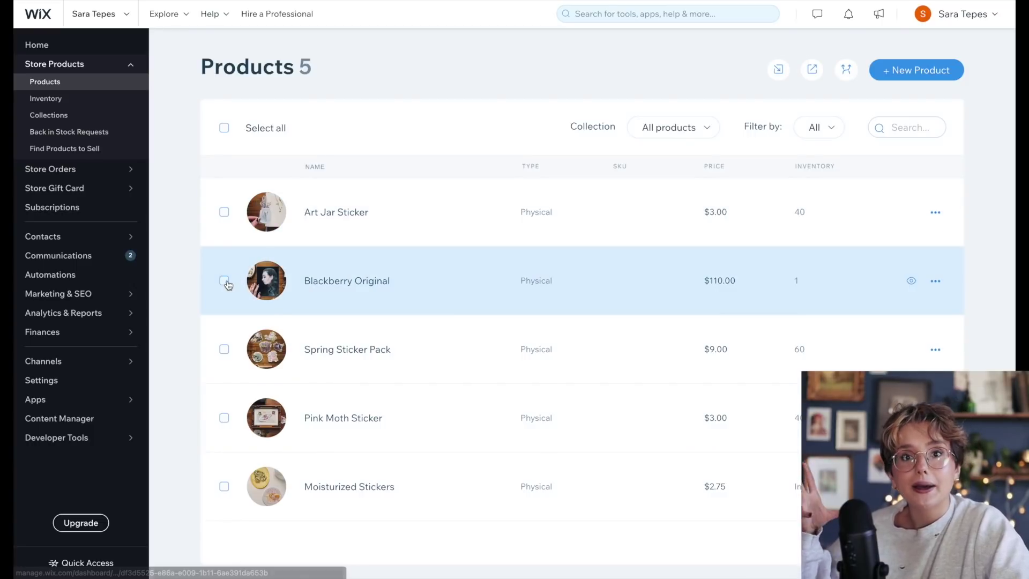
Open the Blackberry Original product, then save and duplicate it as the basis for a new listing.
click(321, 282)
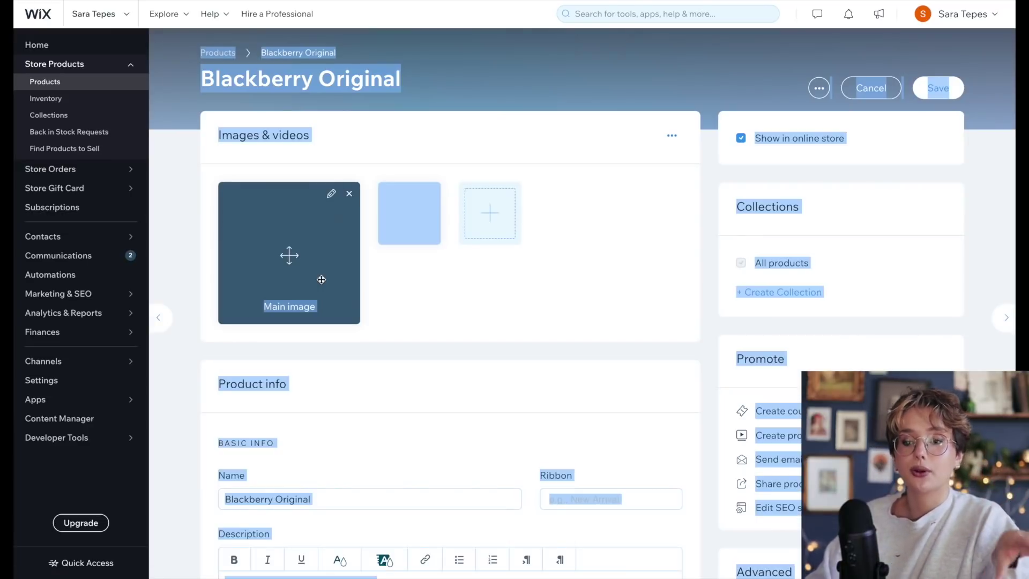
scroll(321, 280, down, 3)
click(360, 467)
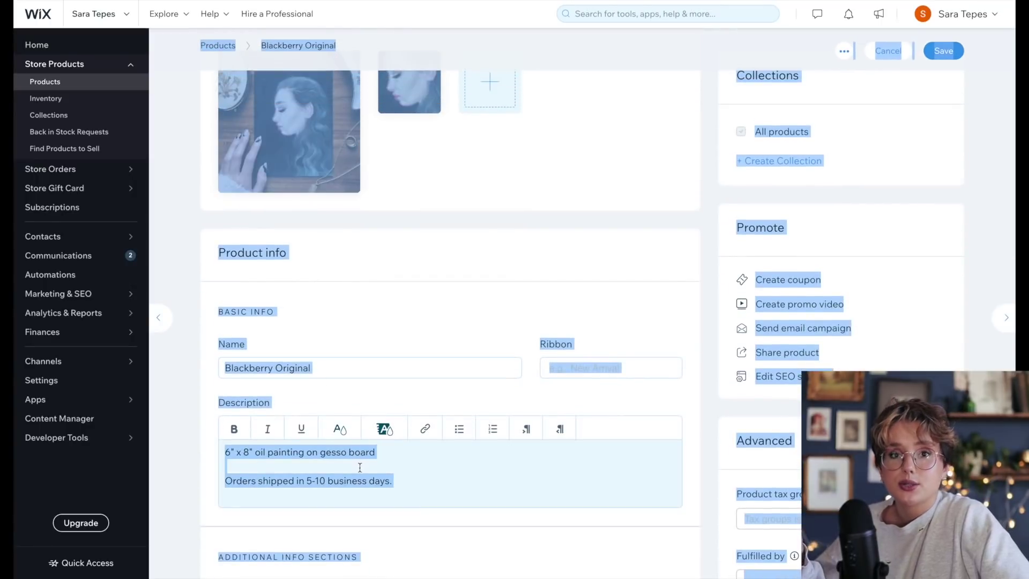
scroll(475, 254, up, 2)
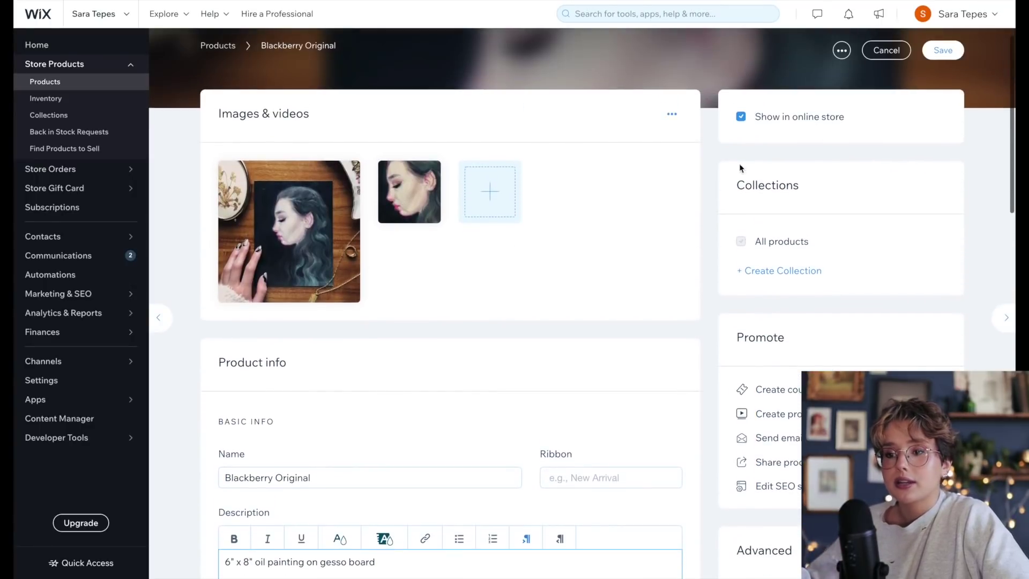
click(841, 51)
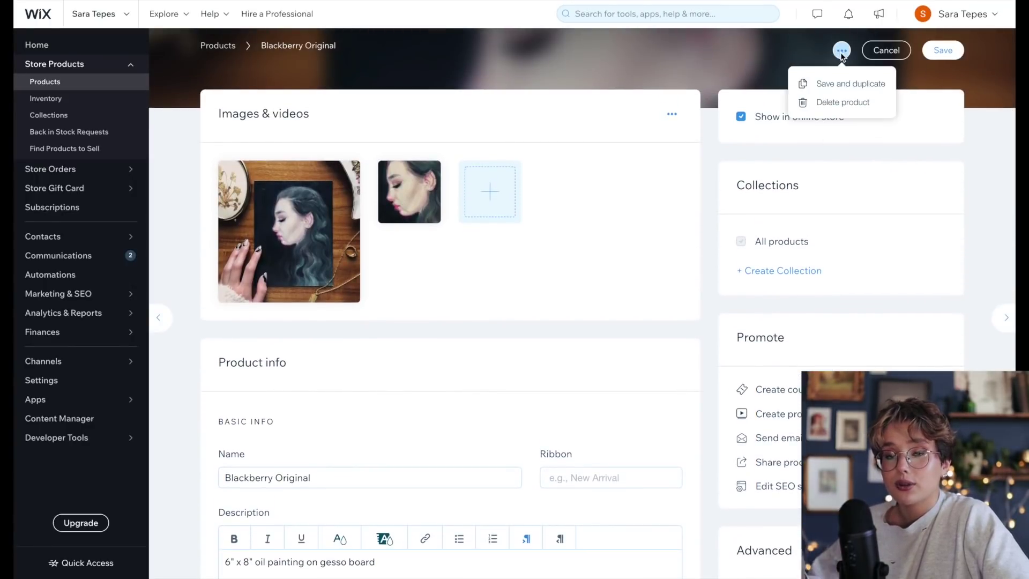
click(841, 84)
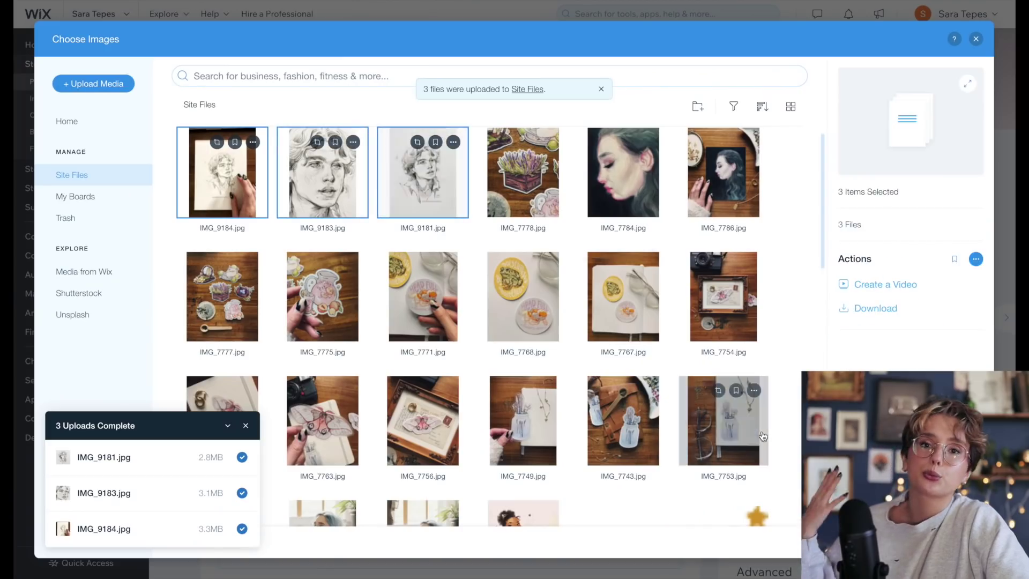
Add IMG_9184, IMG_9183 and IMG_9181 to the copied product and order them with IMG_9181 as main image, IMG_9183 second and IMG_9184 last.
click(947, 540)
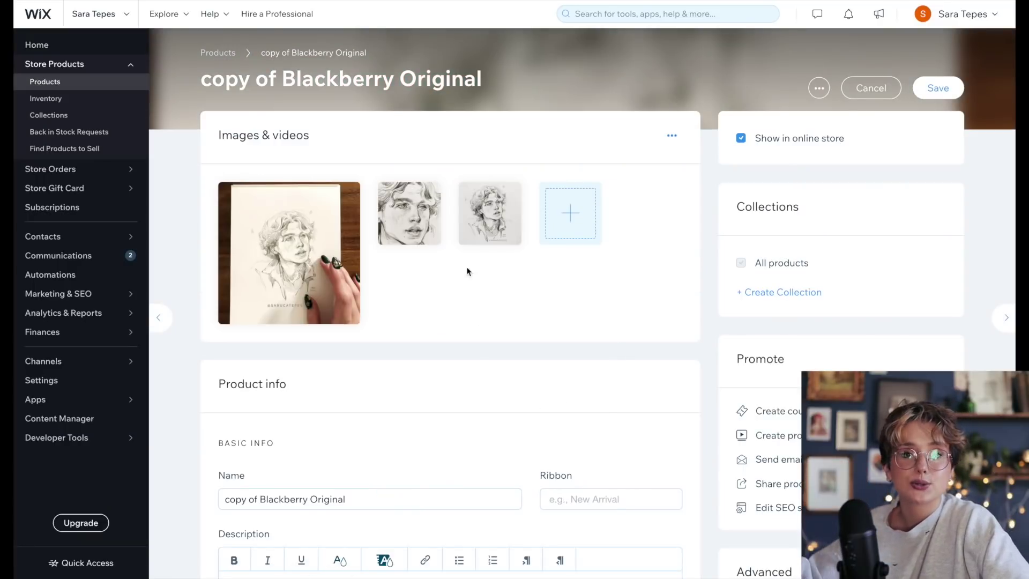
drag(489, 214, 296, 258)
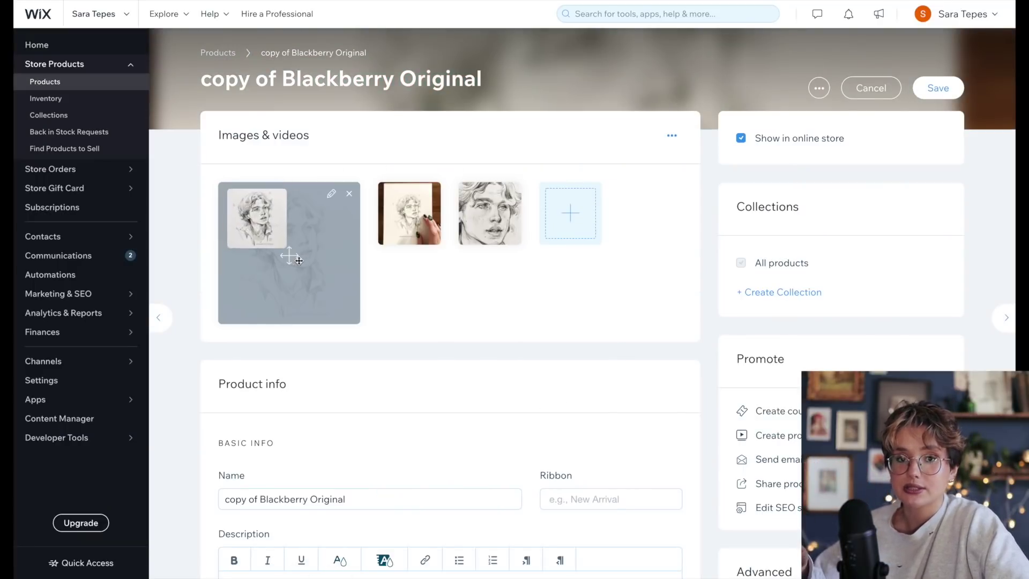
scroll(374, 412, down, 1)
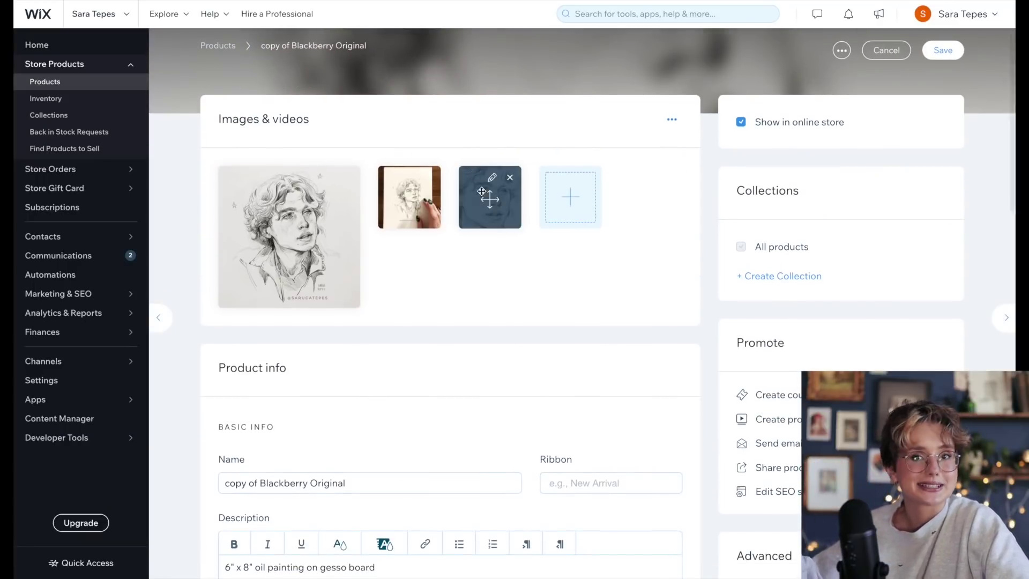
drag(480, 191, 409, 197)
Rename the copied product "Timothée Chalamet Original Sketch".
scroll(408, 344, down, 2)
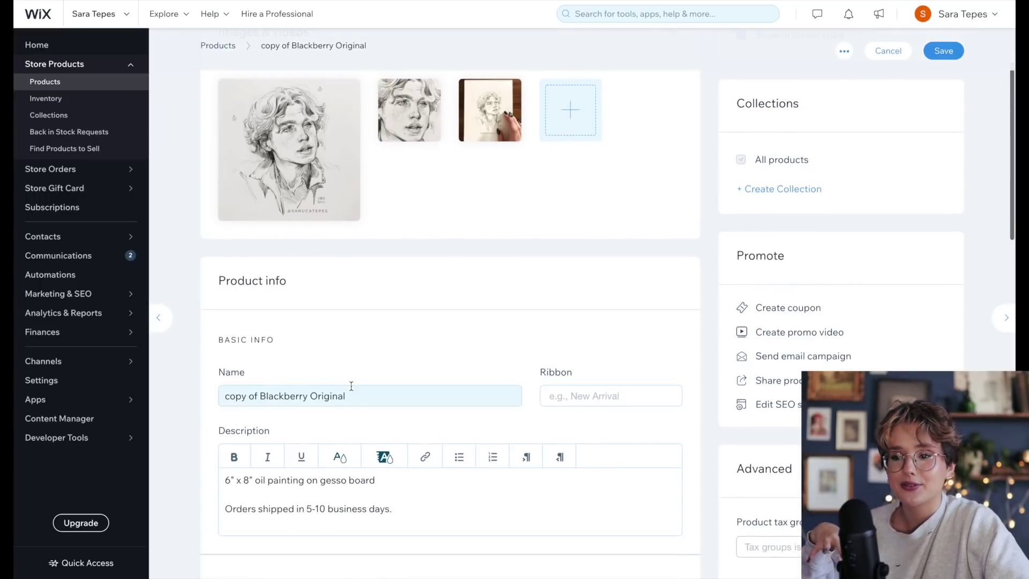
drag(308, 395, 123, 397)
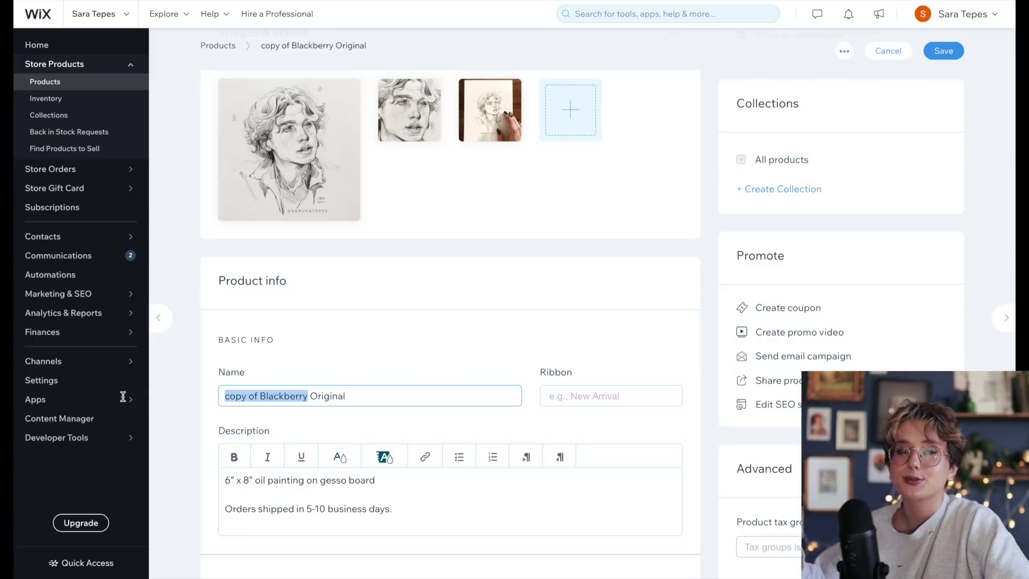
mouse_move(123, 399)
text(Timo)
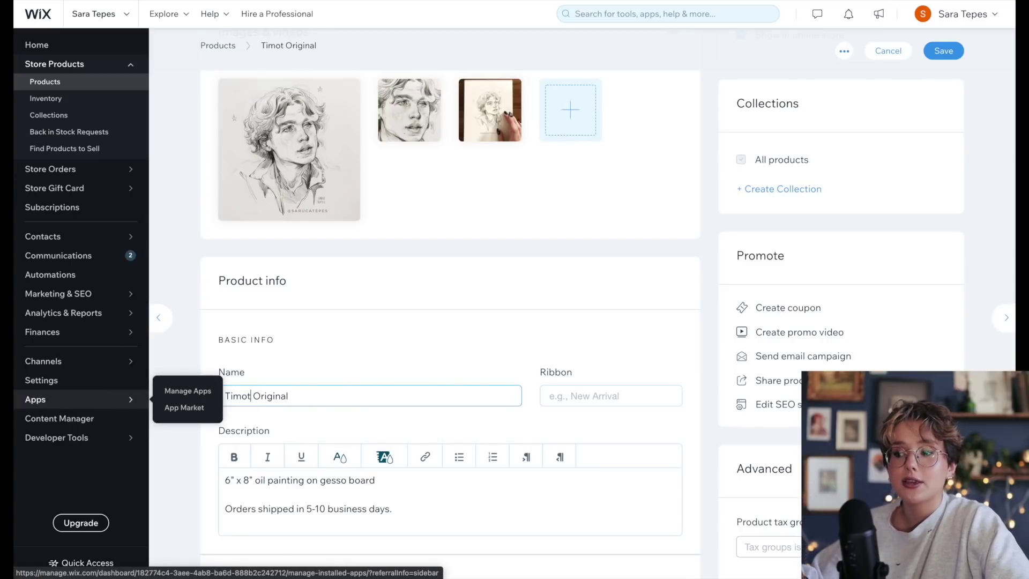
text(thee Chalamet Original)
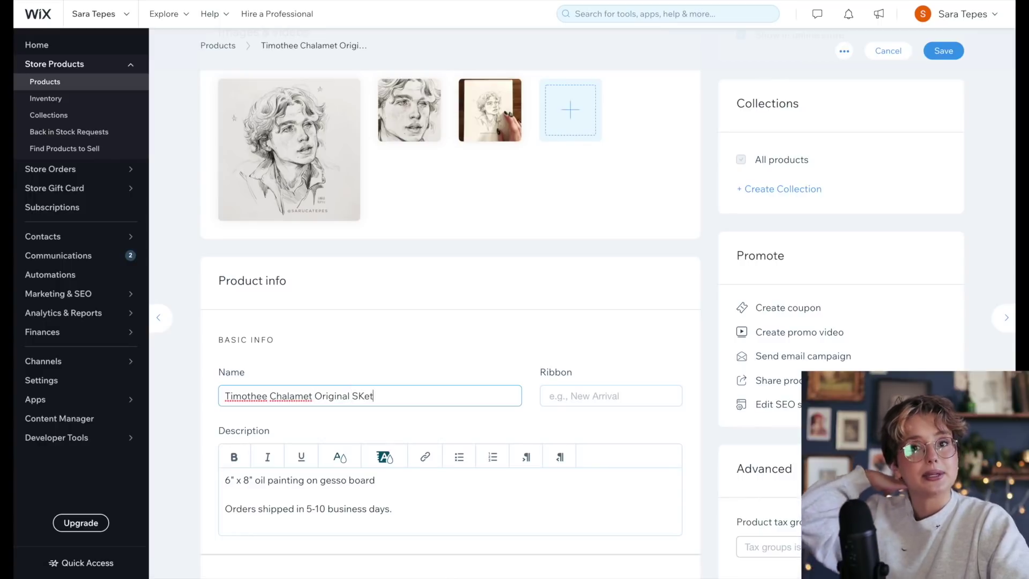
text( Sketch)
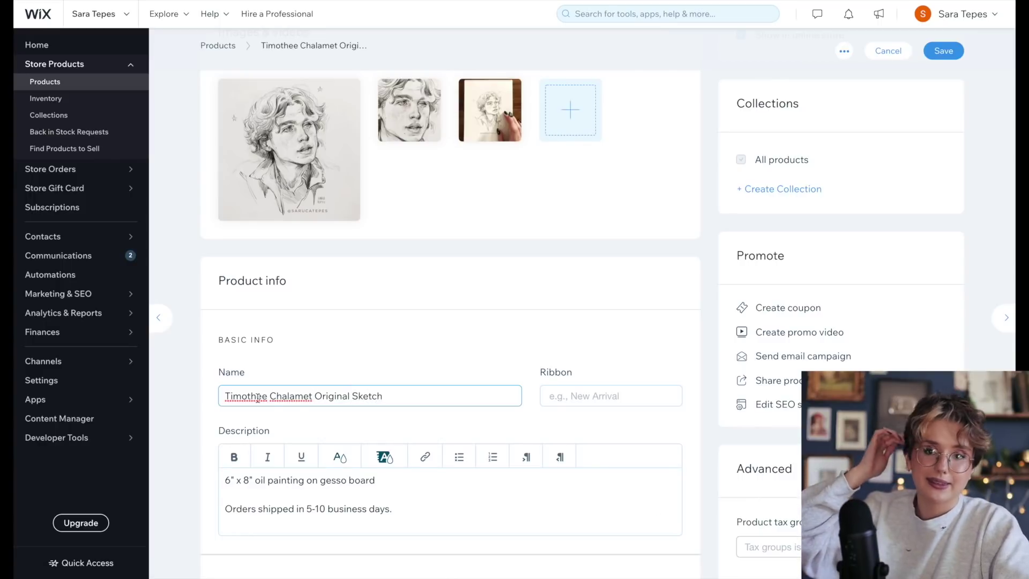
Change the first line of the description to "6" x 8" graphite drawing on 190 gsm paper".
drag(304, 480, 259, 482)
text(graphite dra)
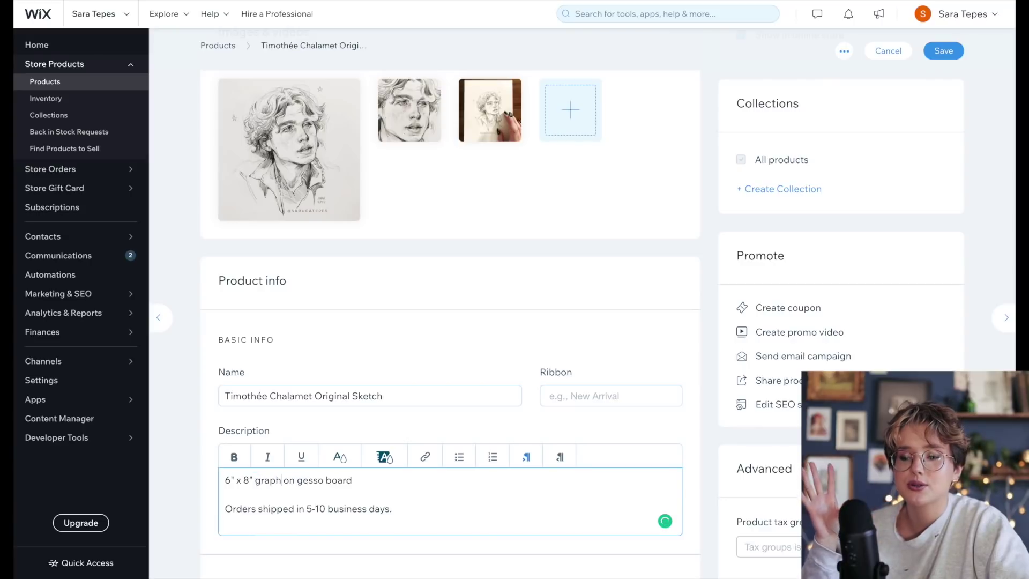
text(wing)
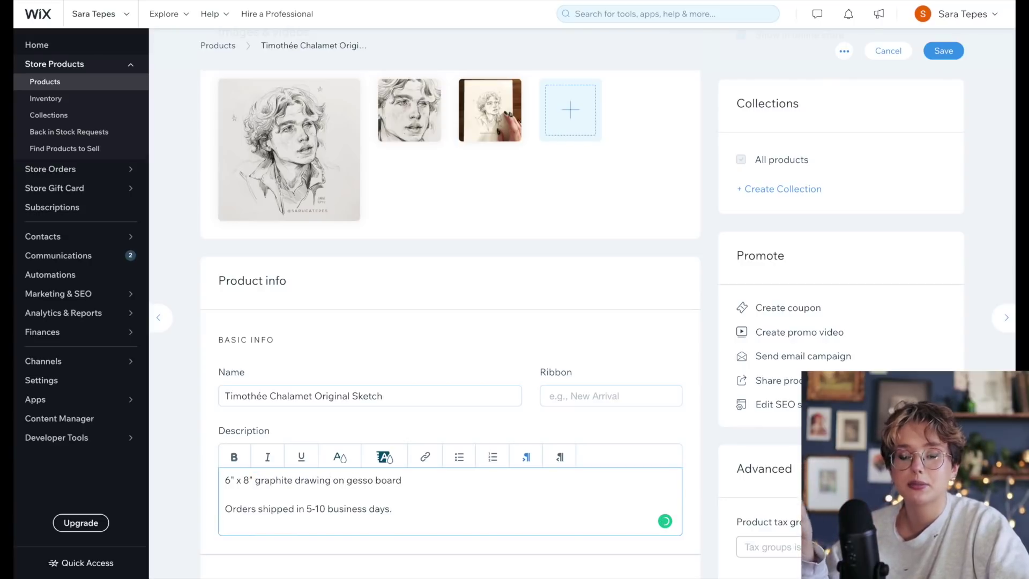
drag(406, 480, 349, 481)
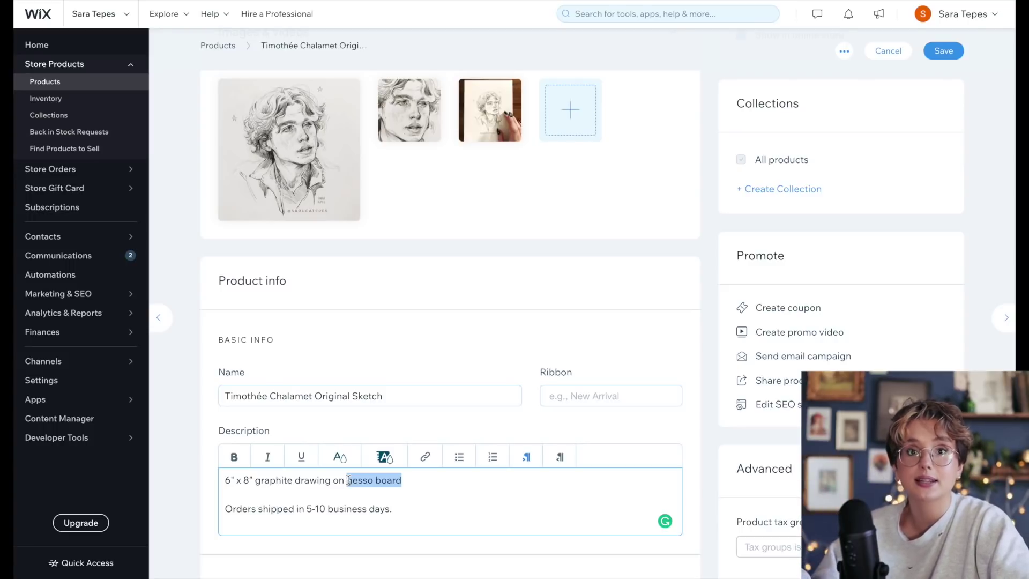
text(190 gsm pap)
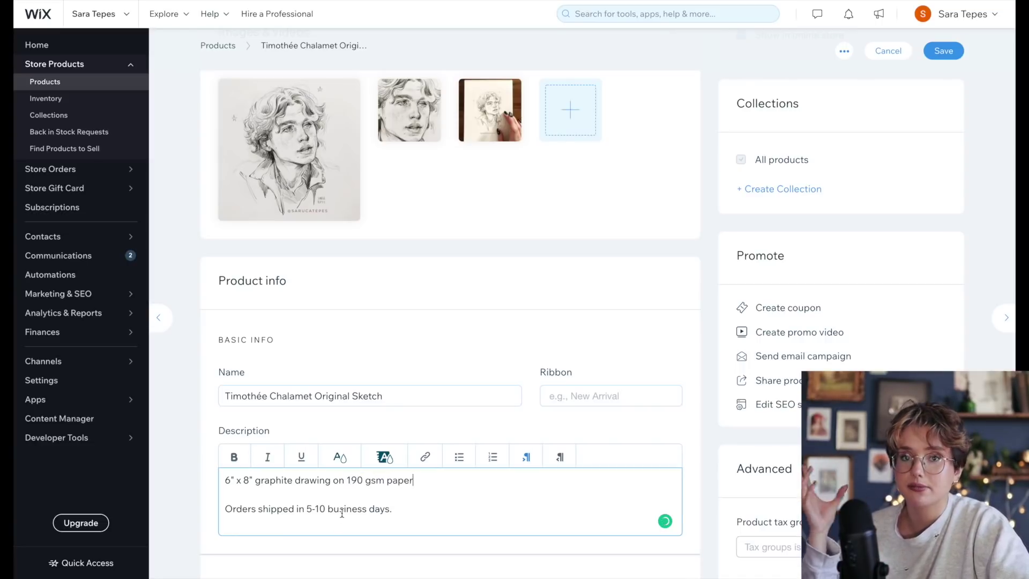
Set the price of the original sketch to $100.
scroll(342, 514, down, 1)
scroll(342, 513, down, 5)
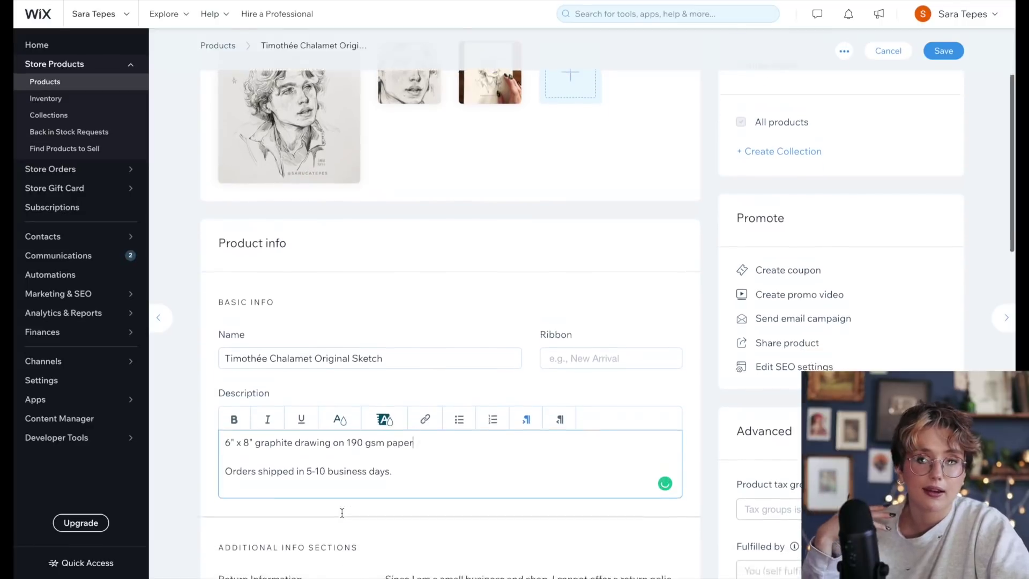
scroll(342, 513, down, 2)
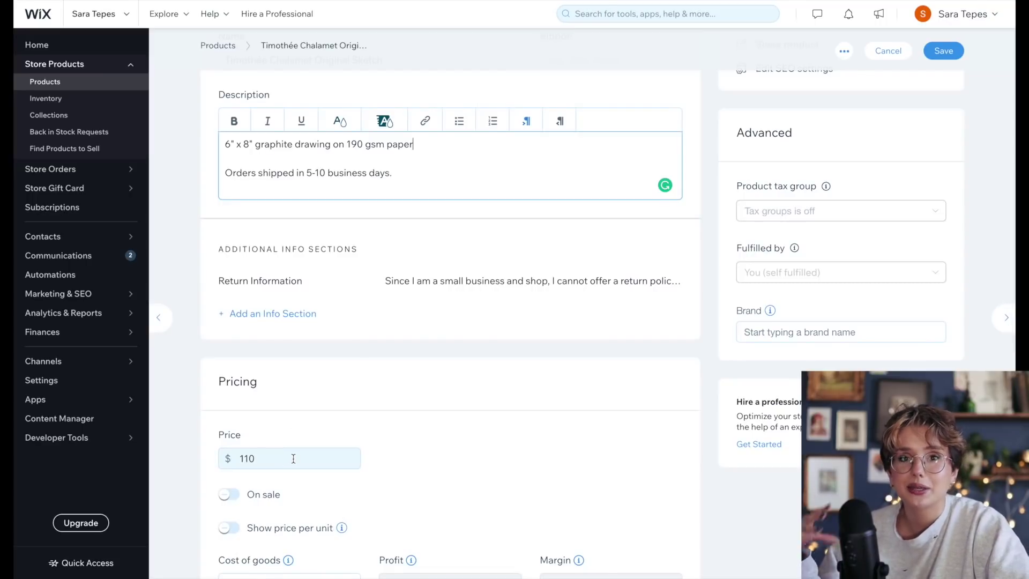
click(293, 459)
text(100)
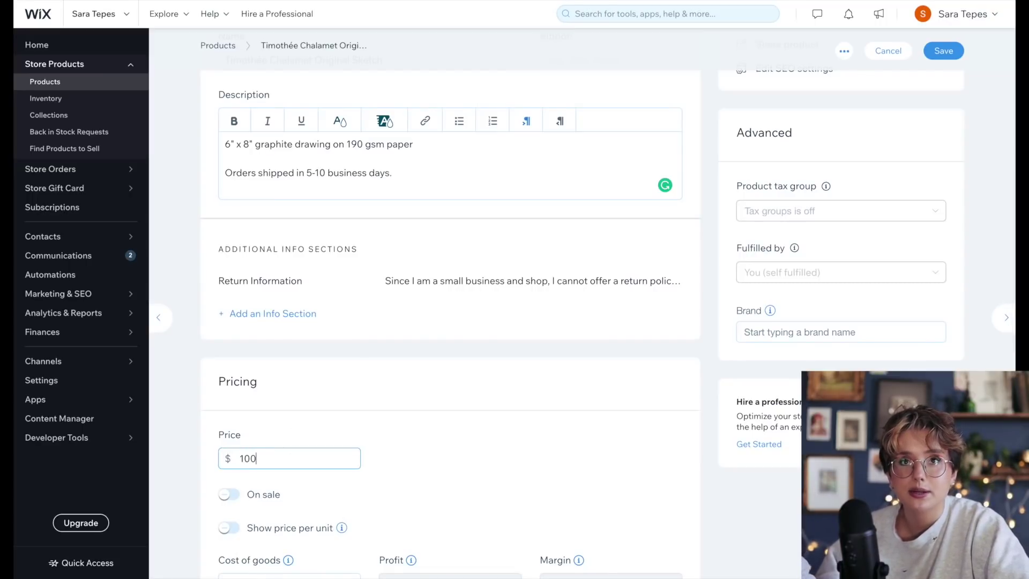
click(413, 486)
scroll(412, 486, down, 4)
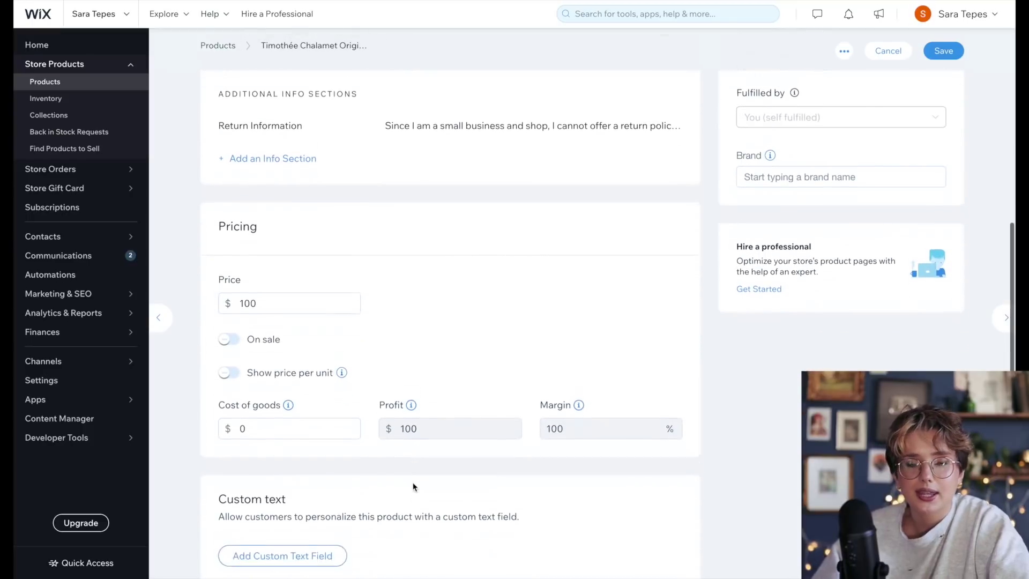
Set the sketch's shipping weight to 0.4 lb, keeping its inventory at 1, and save the product.
scroll(412, 486, down, 7)
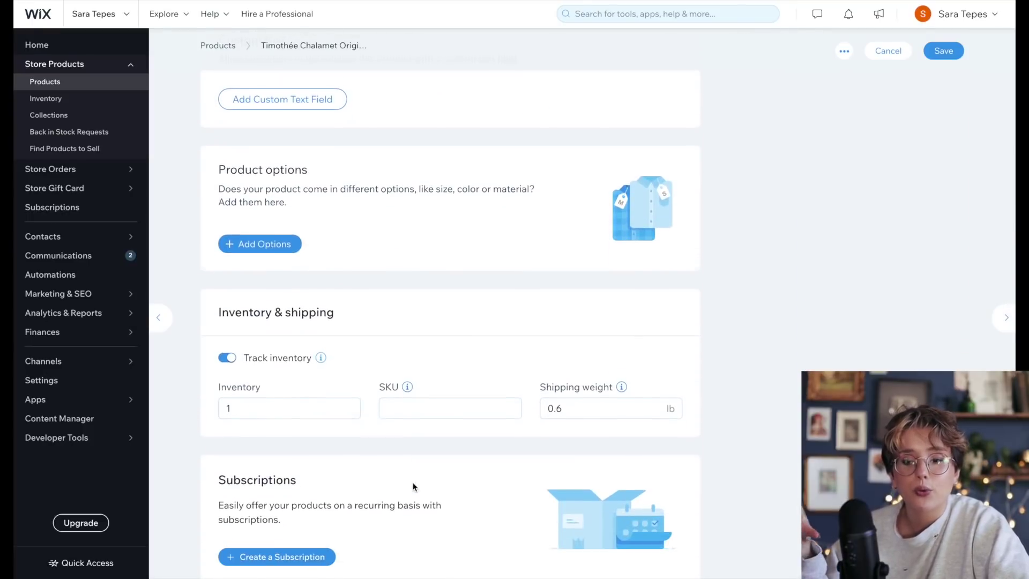
scroll(412, 486, down, 2)
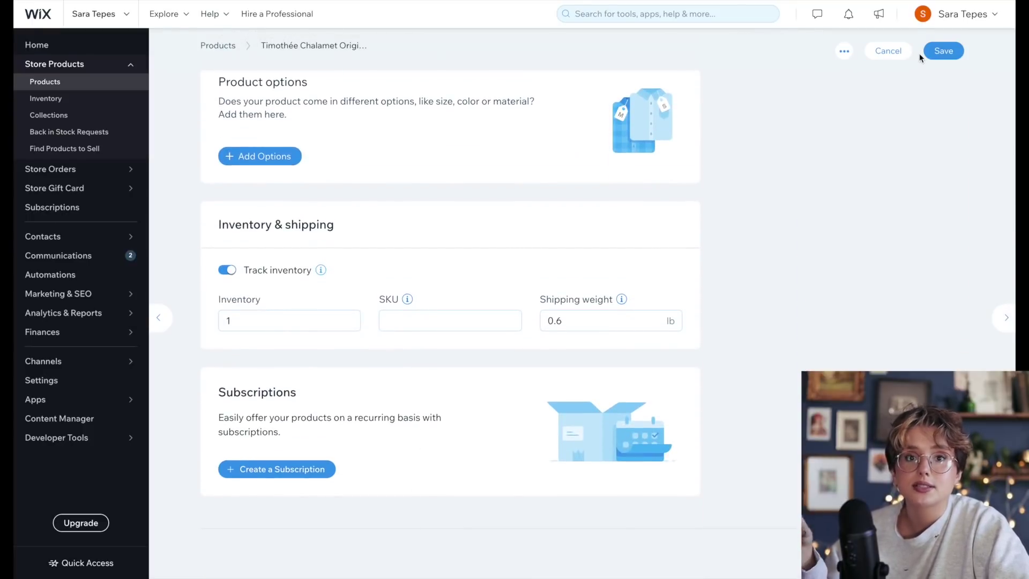
click(570, 321)
text(0.4)
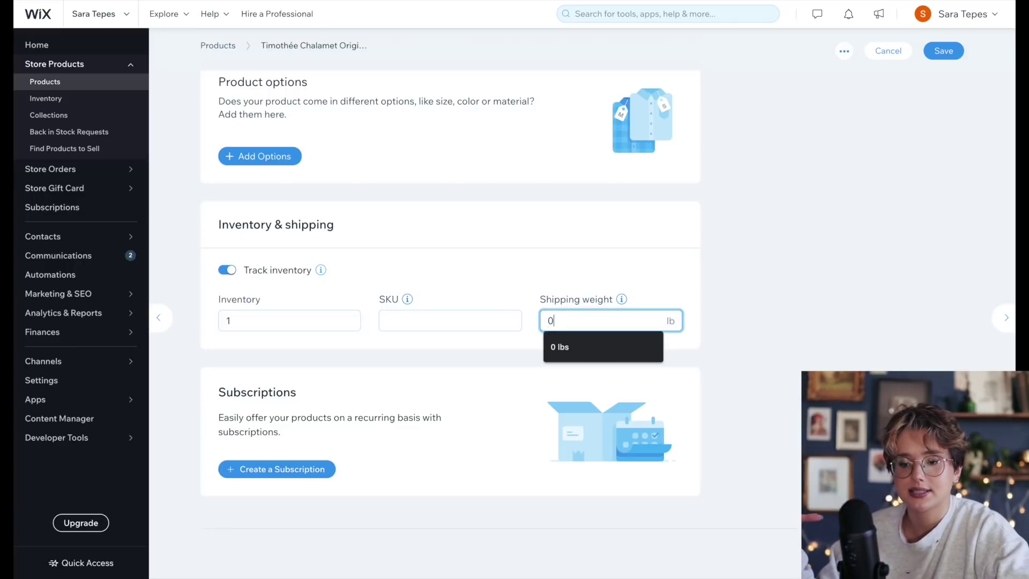
click(943, 54)
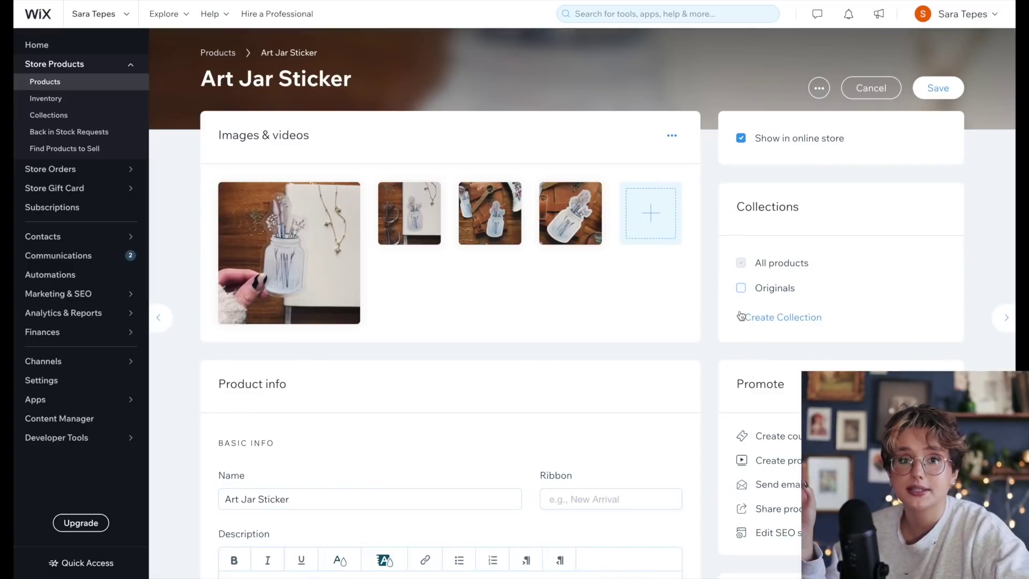
Create a collection named "Stickers" with the Art Jar Sticker in it and save the product.
click(779, 315)
text(Stickers)
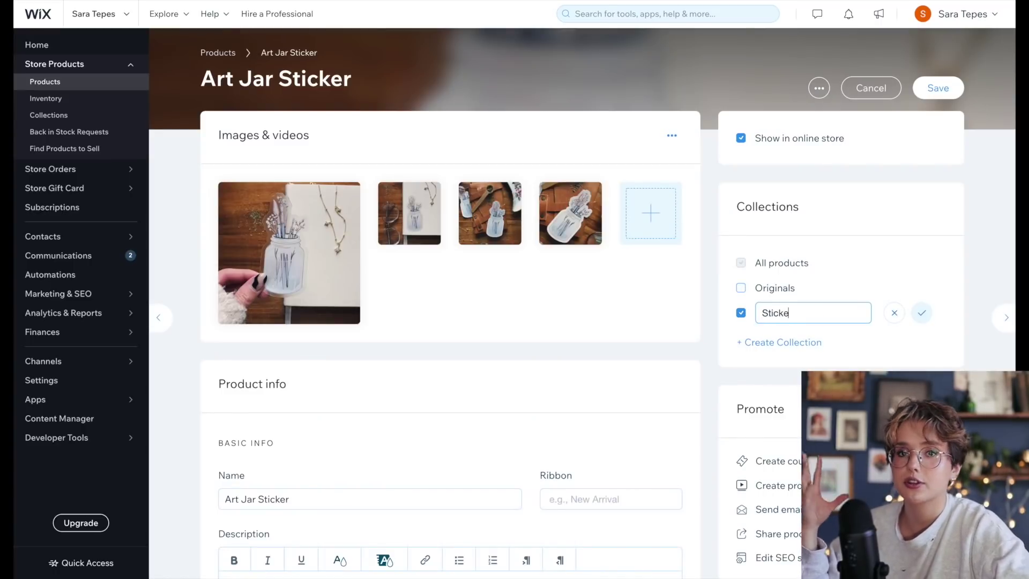
click(922, 312)
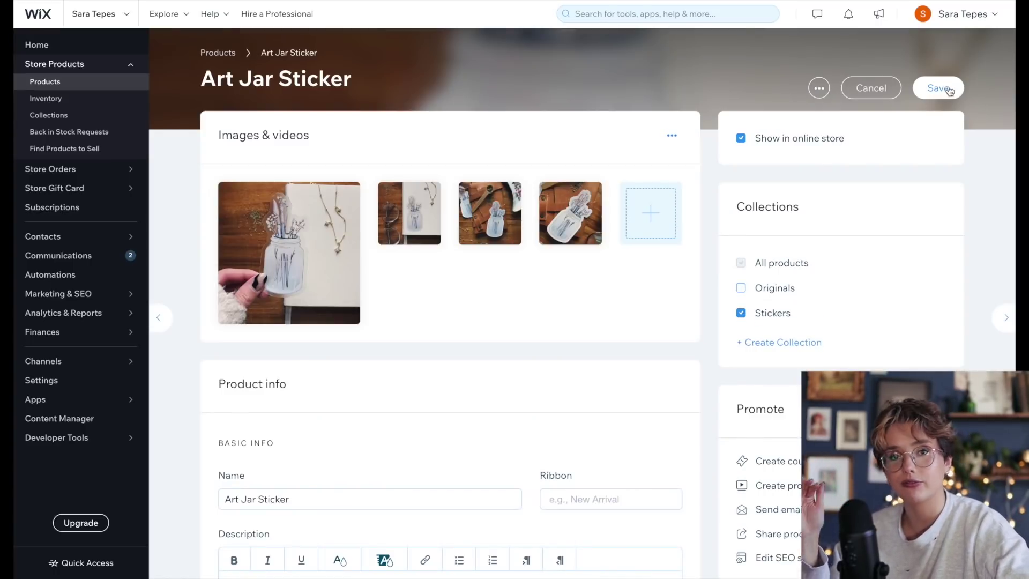
click(938, 87)
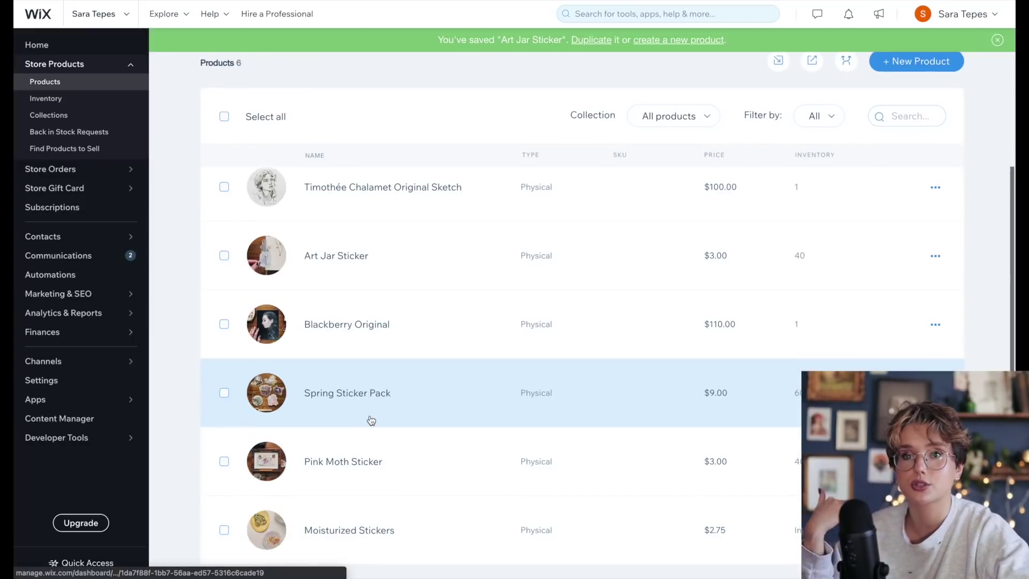
Add the Spring Sticker Pack to the Stickers collection and save the product.
click(371, 420)
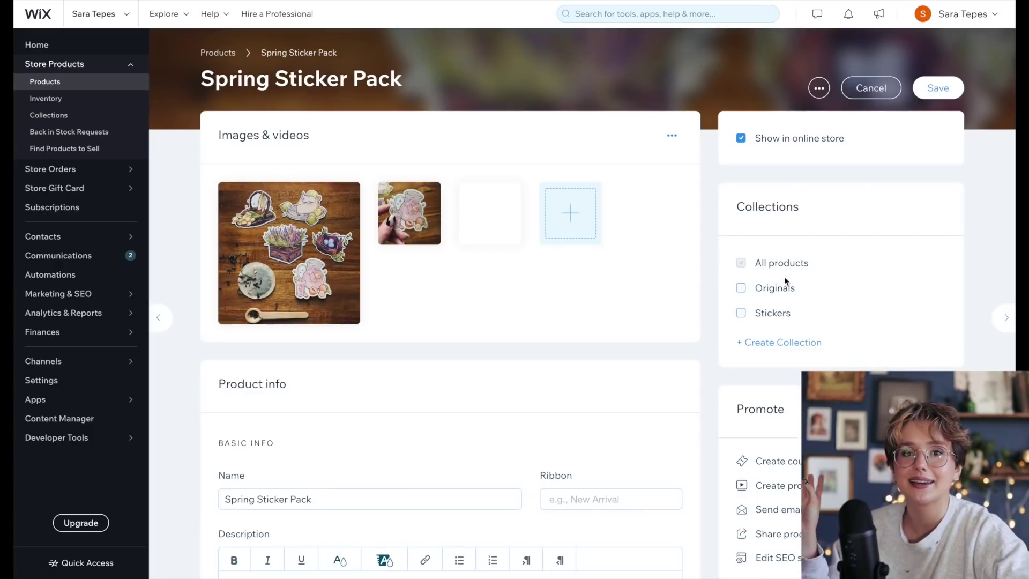
click(938, 87)
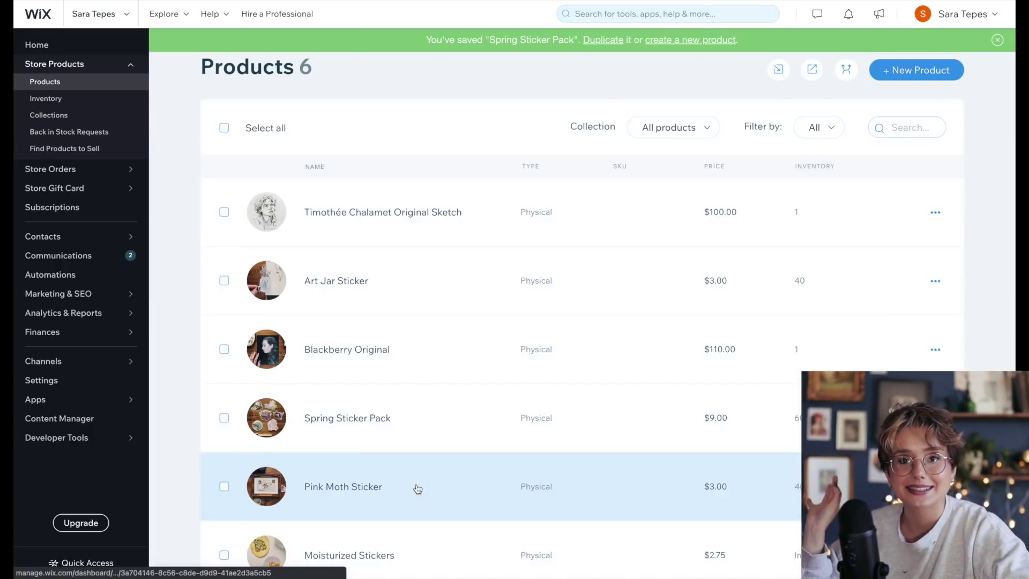
scroll(417, 488, down, 1)
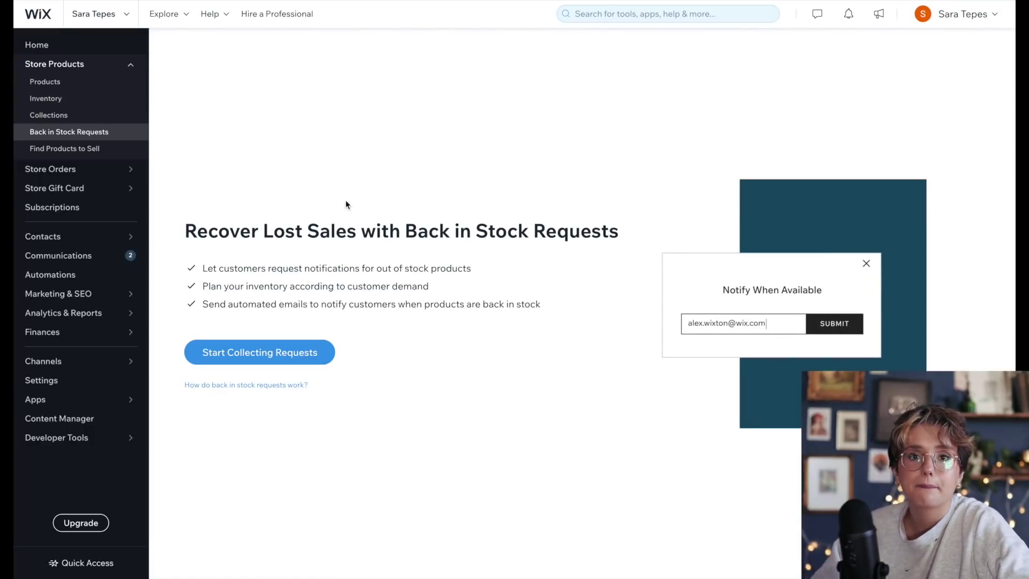
Start collecting back in stock requests for the store and dismiss the confirmation.
click(295, 360)
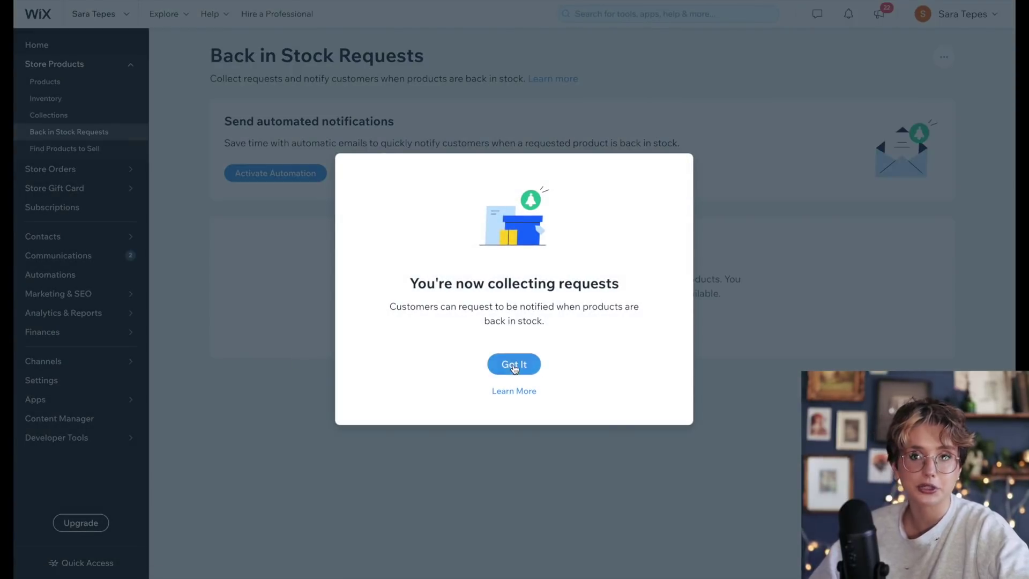
click(514, 366)
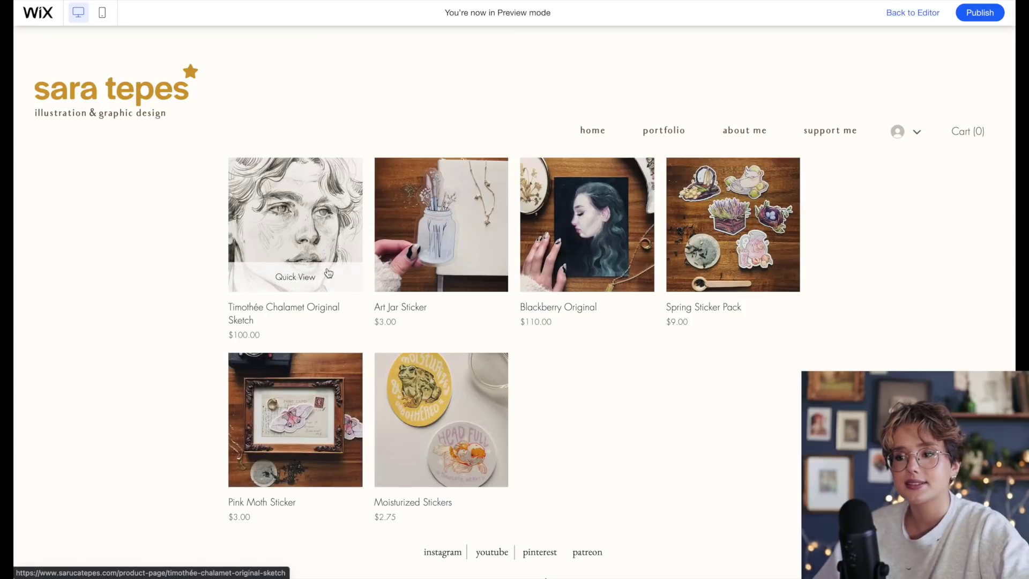
Check the Timothée Chalamet Original Sketch in the shop preview, in its quick view and on its full product page.
click(328, 277)
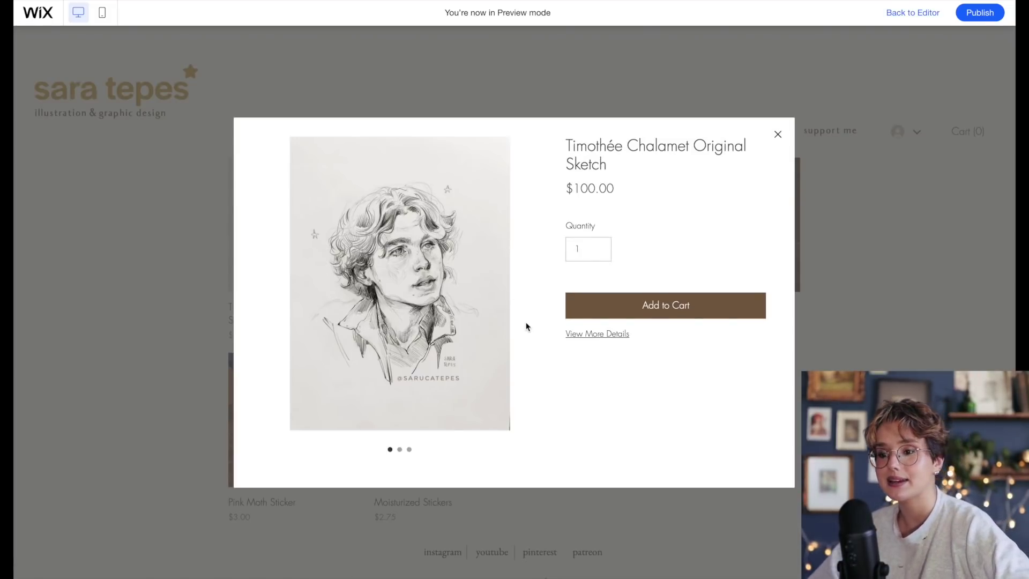
click(588, 339)
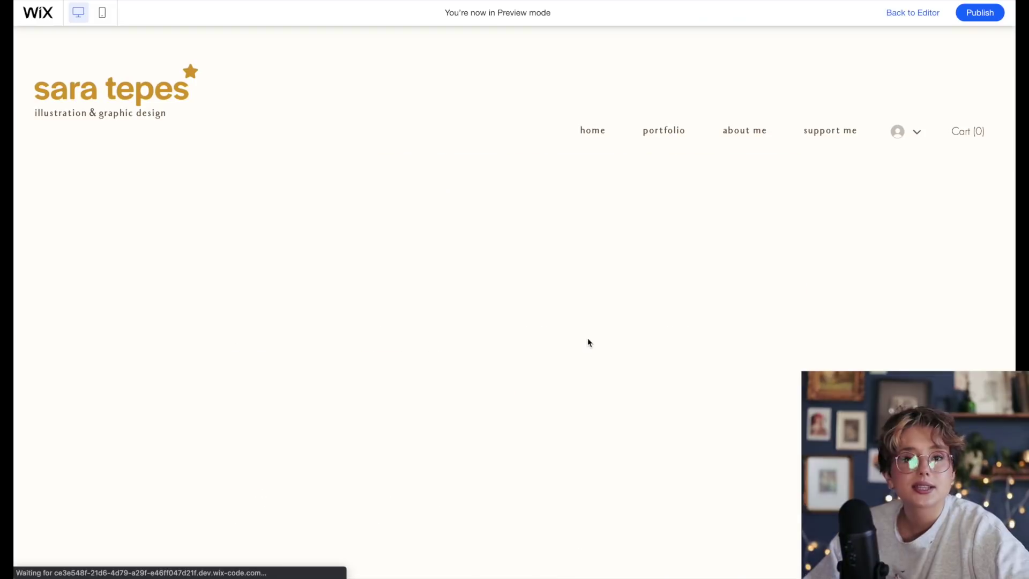
scroll(587, 342, down, 2)
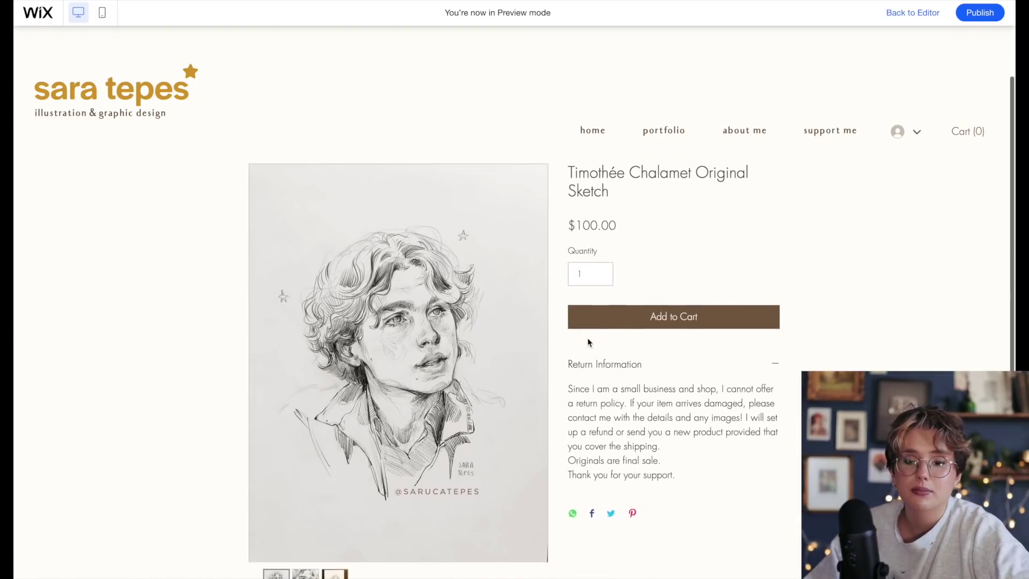
scroll(589, 342, down, 4)
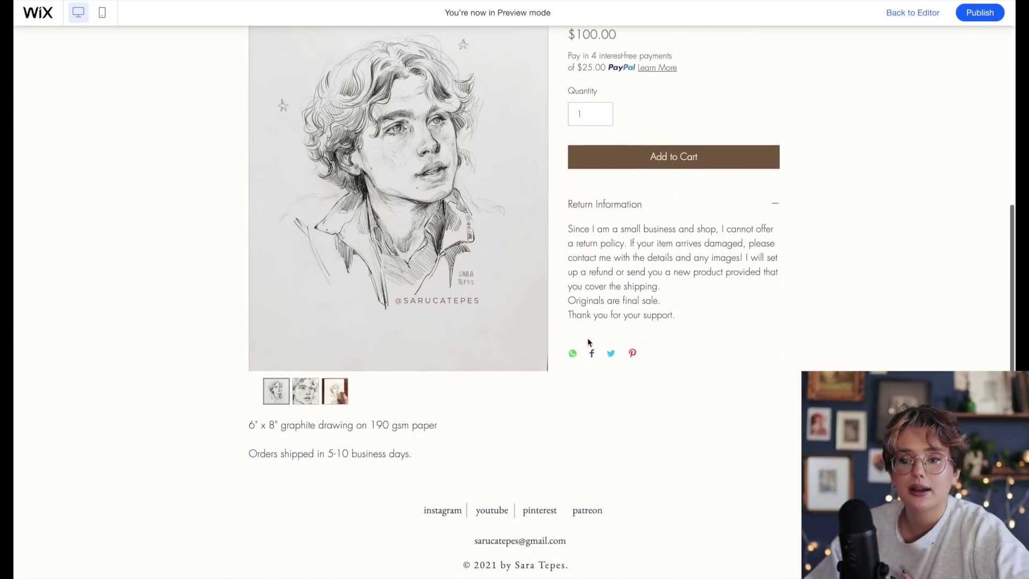
scroll(588, 341, up, 2)
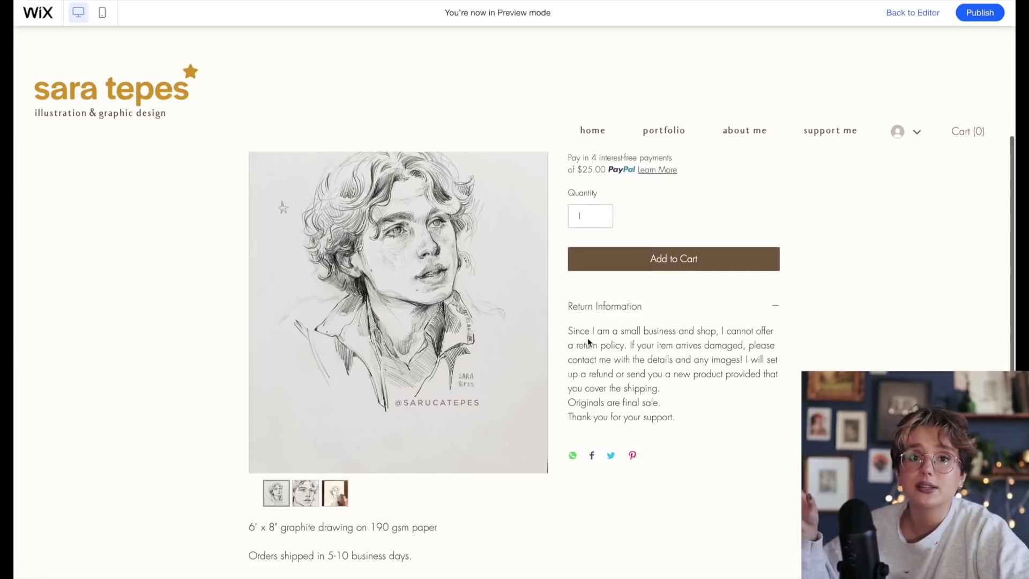
scroll(587, 342, up, 1)
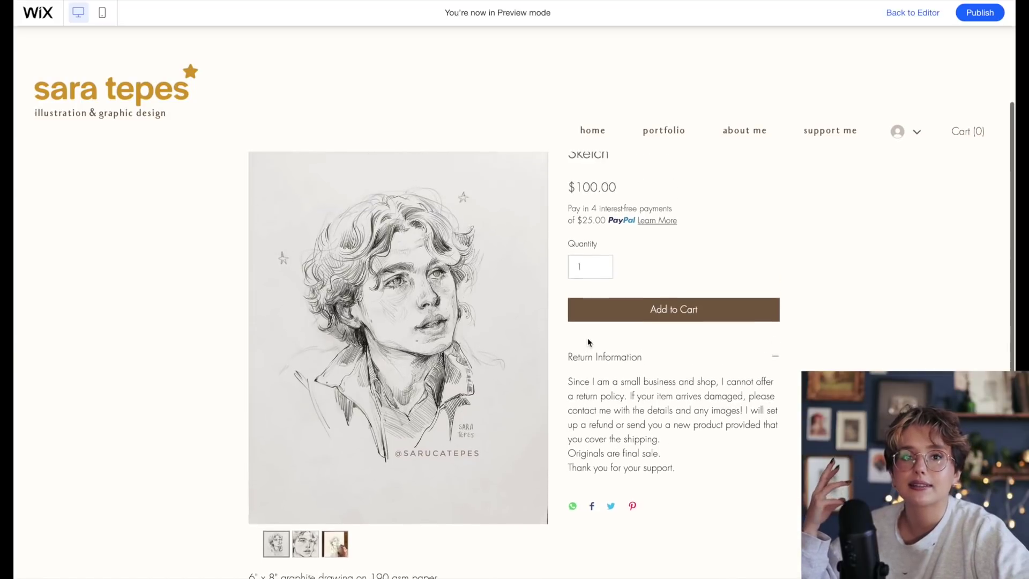
scroll(588, 342, up, 1)
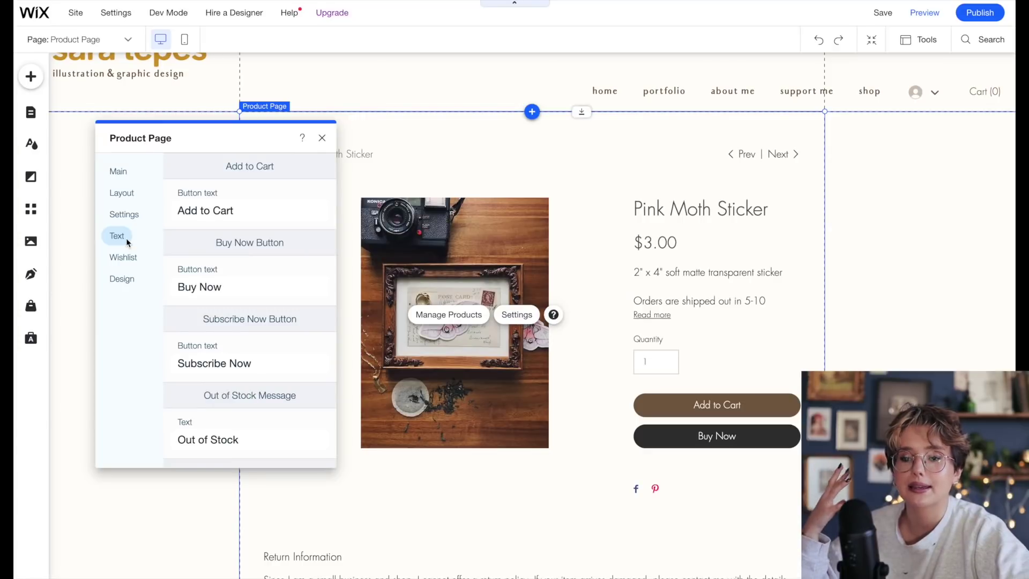
Examine the product page's wishlist and design options, including product details, info sections layout, table colors and button styles.
click(127, 256)
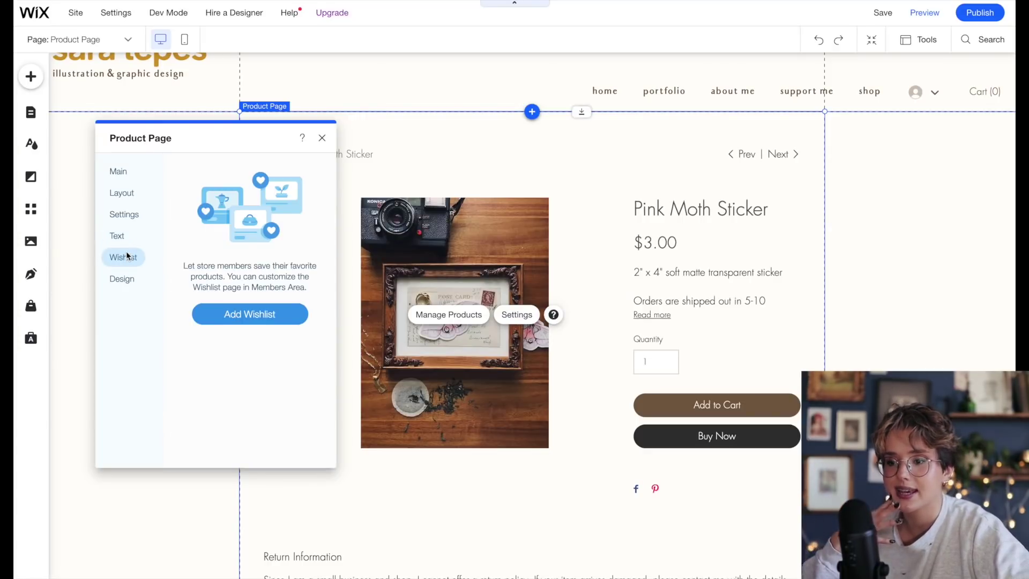
click(127, 278)
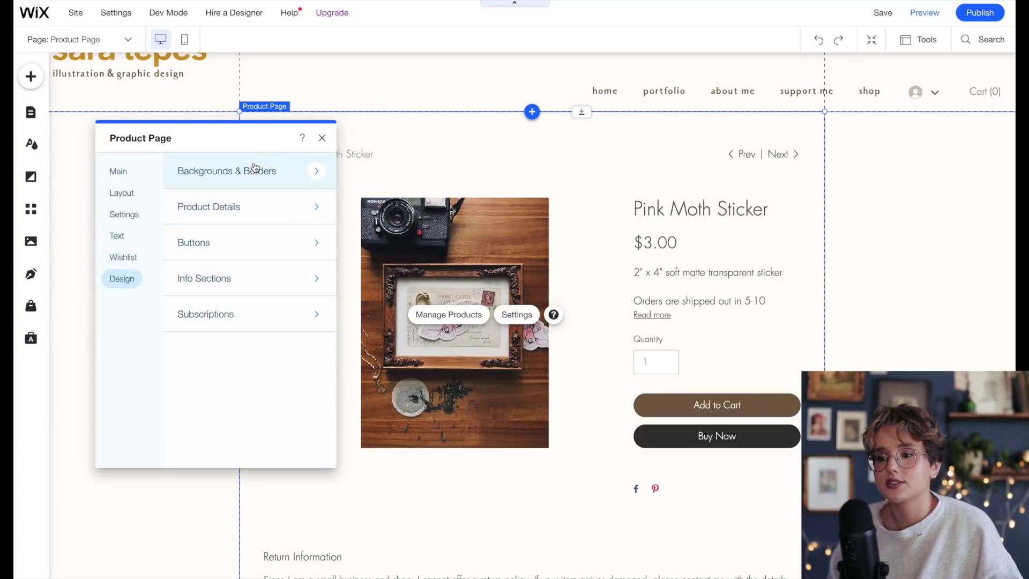
click(246, 205)
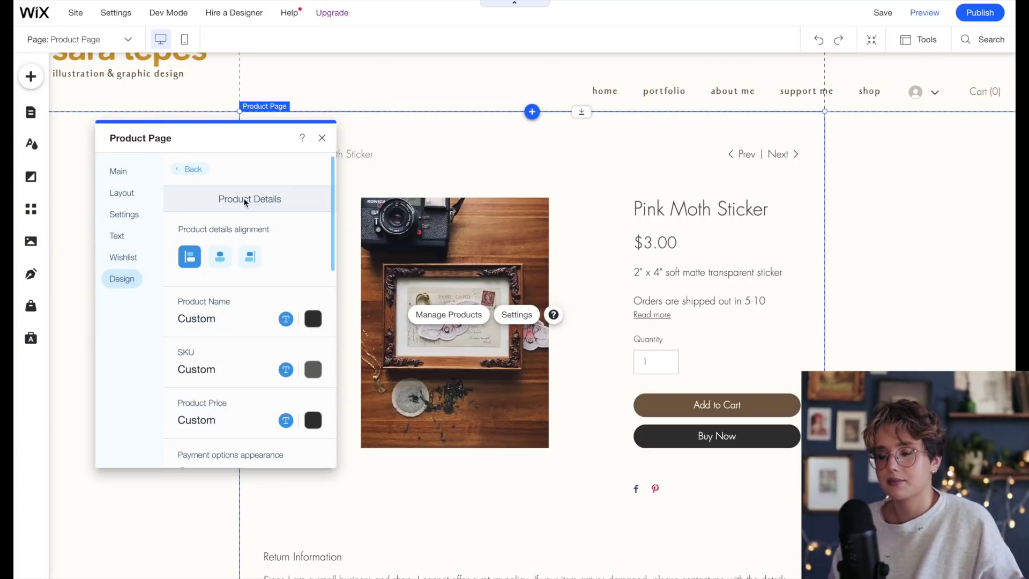
click(191, 170)
click(208, 280)
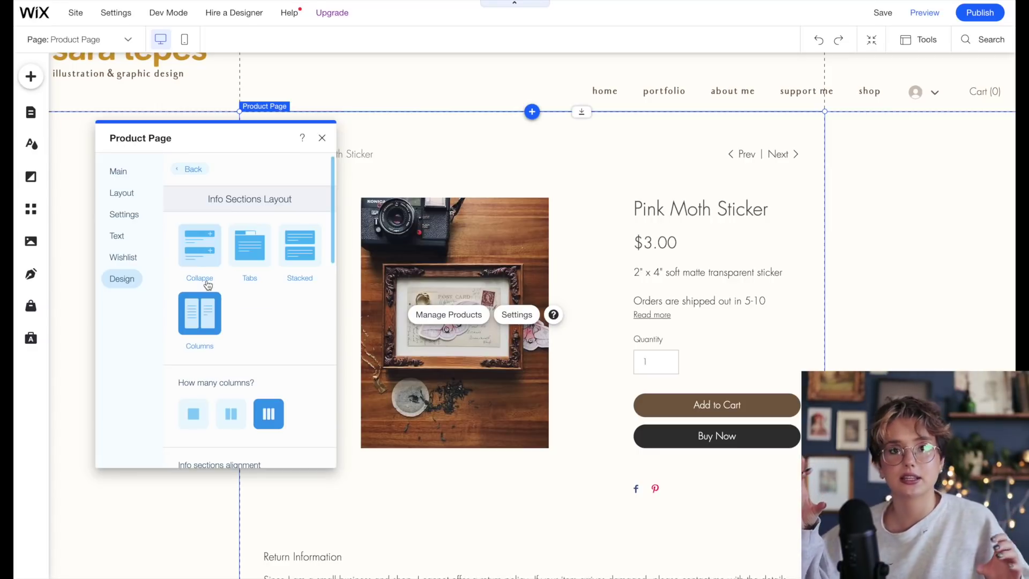
scroll(220, 300, down, 10)
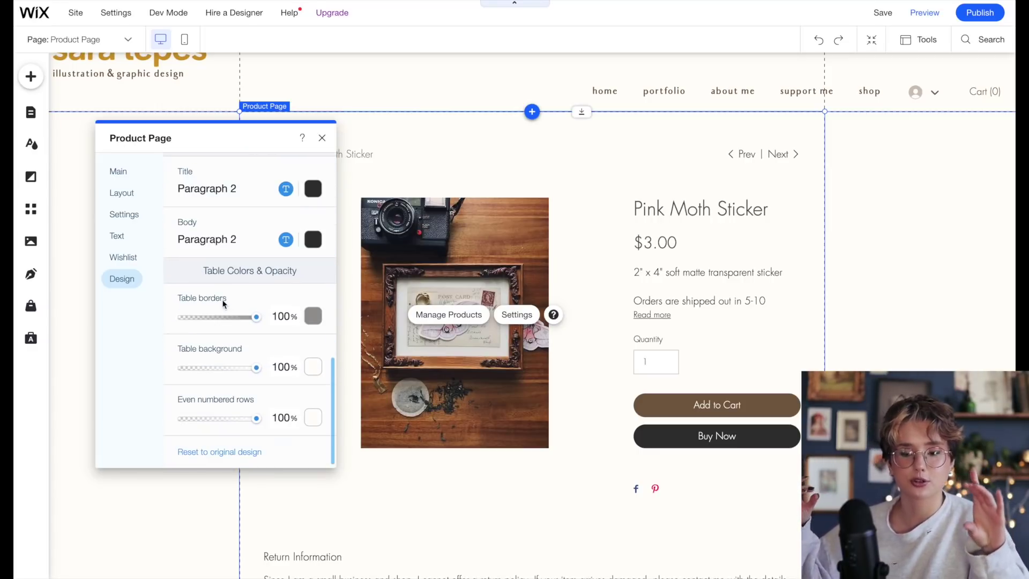
scroll(211, 241, up, 10)
click(191, 168)
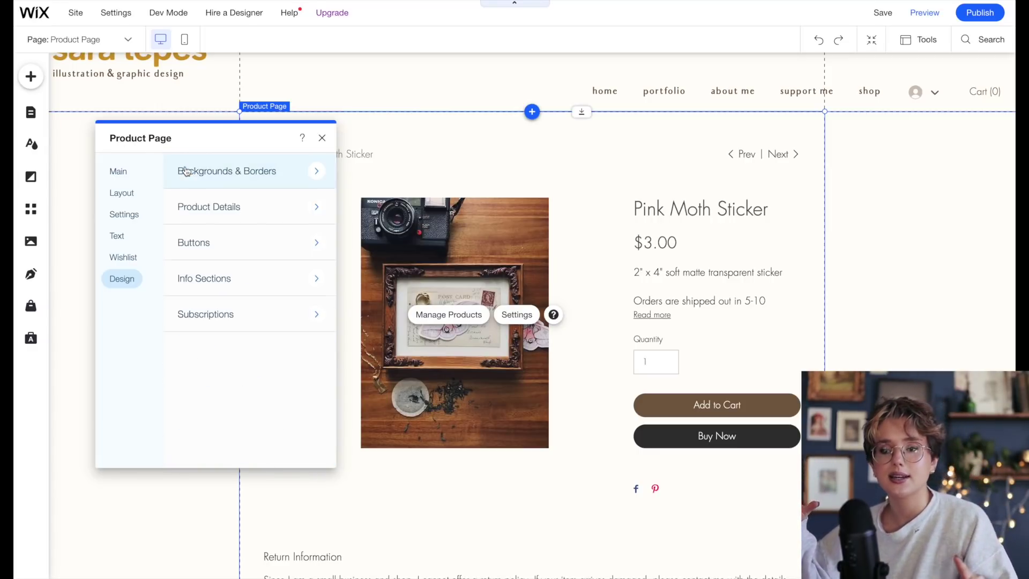
click(203, 244)
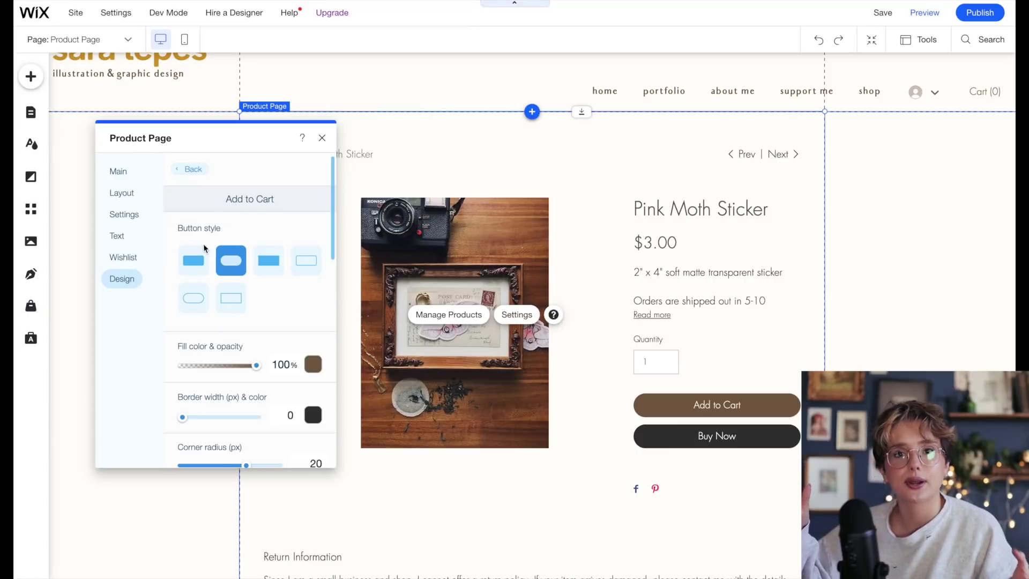
scroll(294, 309, down, 5)
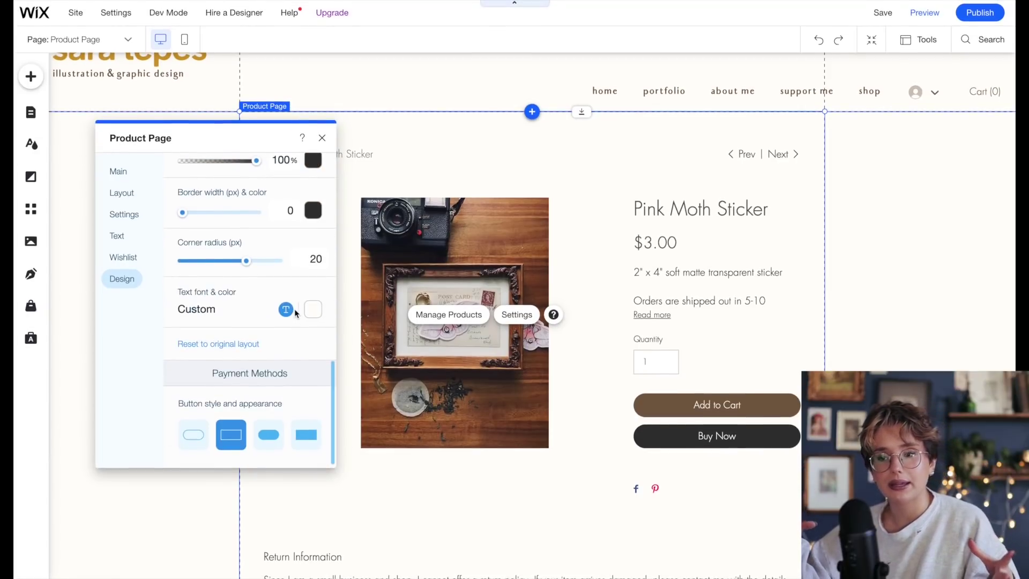
scroll(295, 311, down, 3)
scroll(295, 314, up, 8)
click(191, 169)
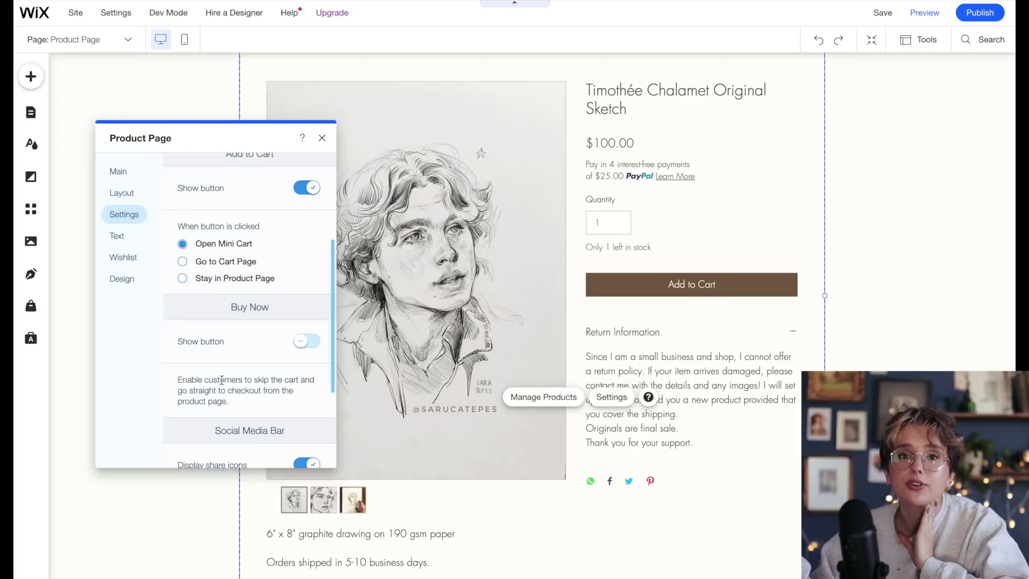
Turn on the Buy Now button in the product page's settings.
scroll(222, 380, down, 2)
scroll(221, 380, down, 2)
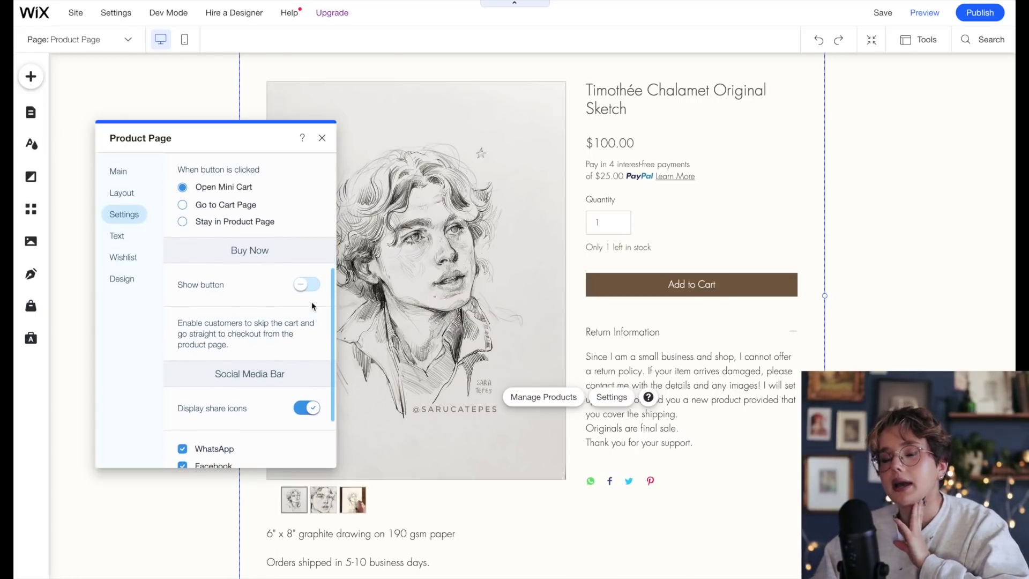
click(307, 287)
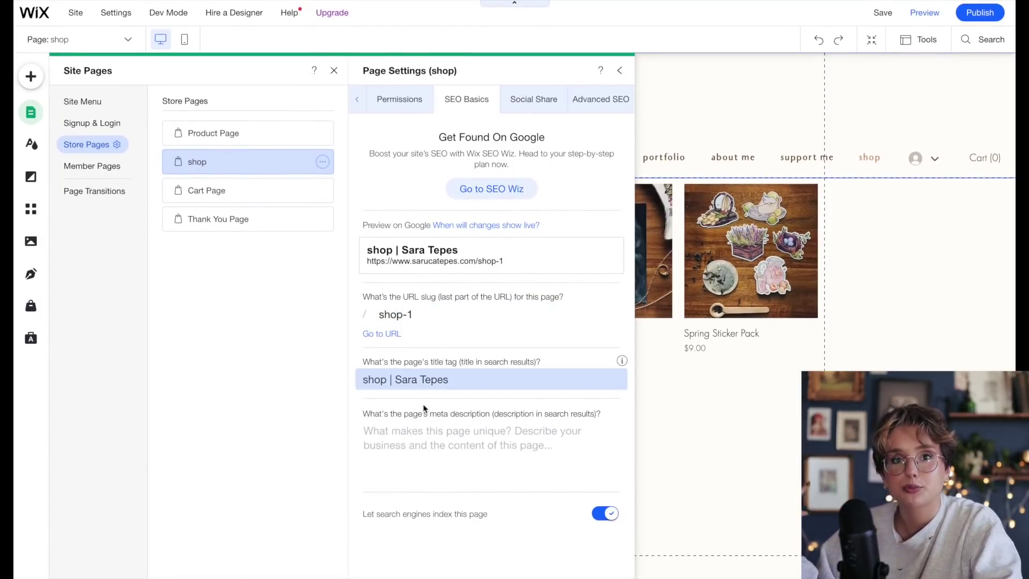
Write the shop page's meta description about shopping the artist's original illustrations, stickers, prints, and apparel, and review the social share and advanced SEO settings.
click(421, 445)
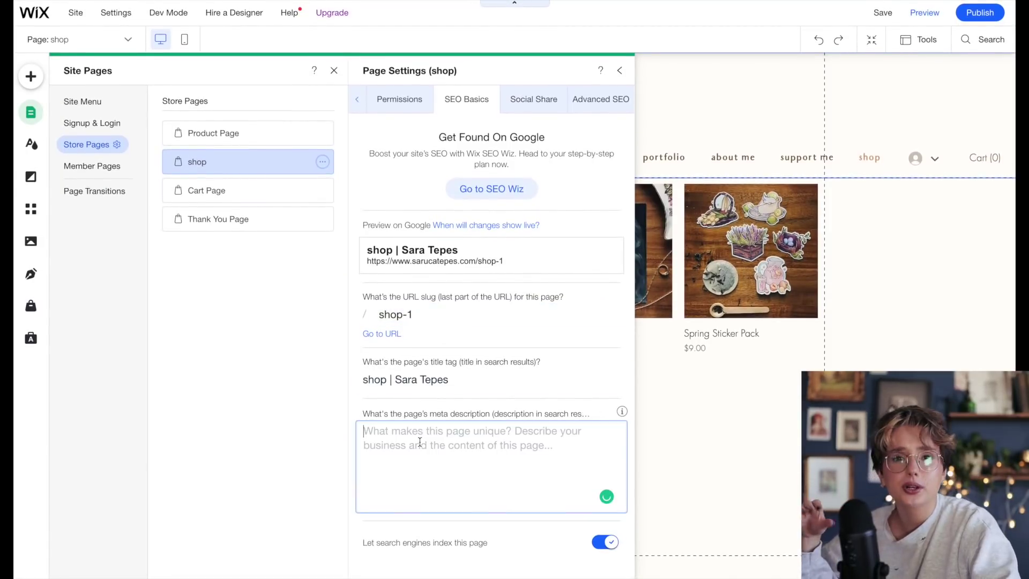
text(S)
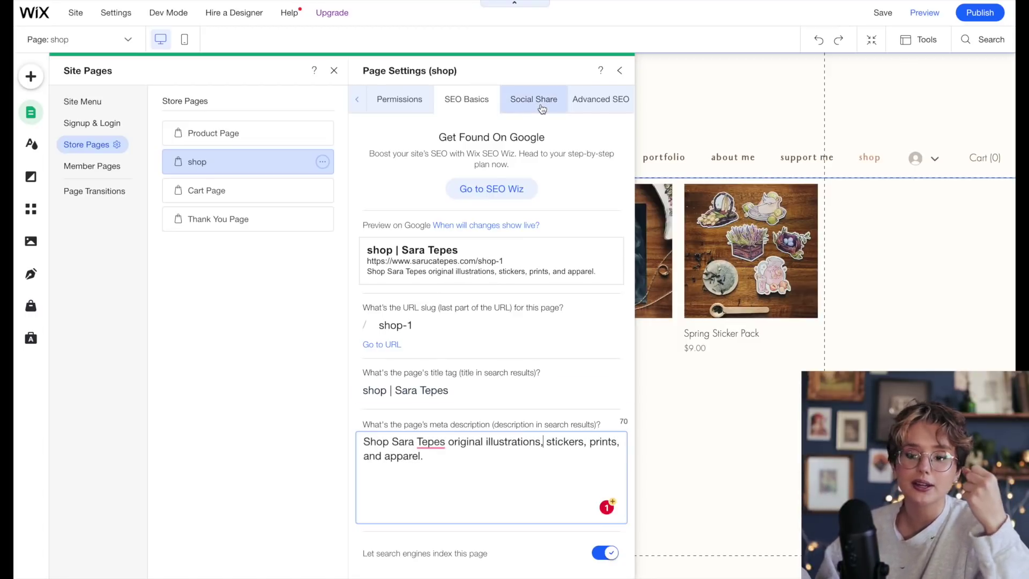
click(542, 109)
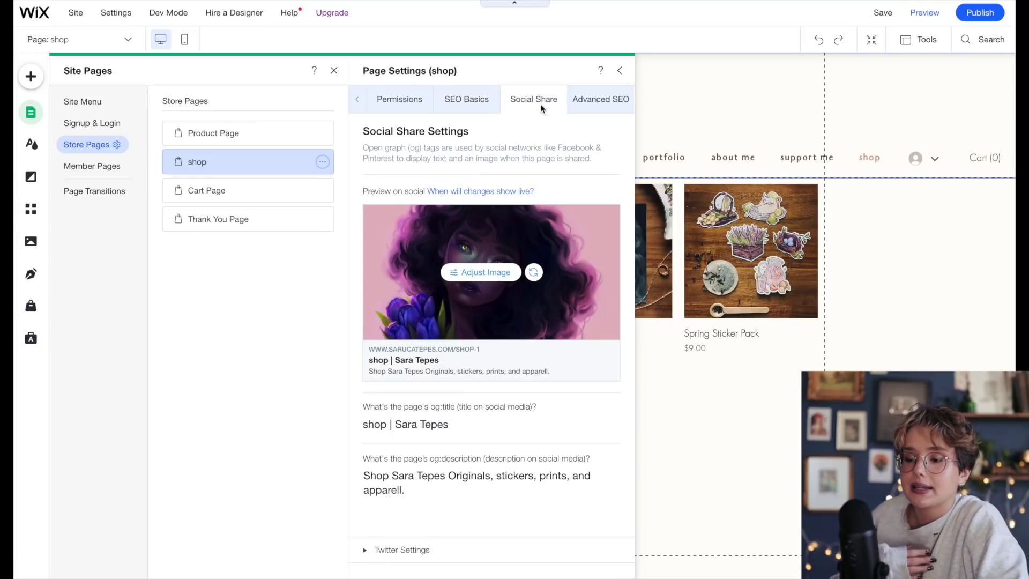
click(578, 105)
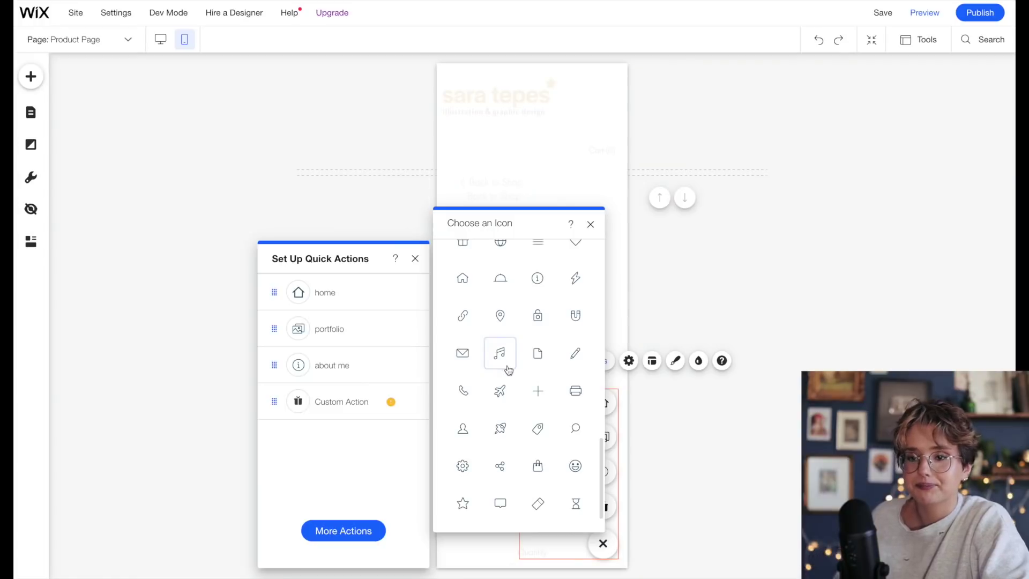
Set the icon of the custom quick action on the mobile site to the price tag.
click(538, 429)
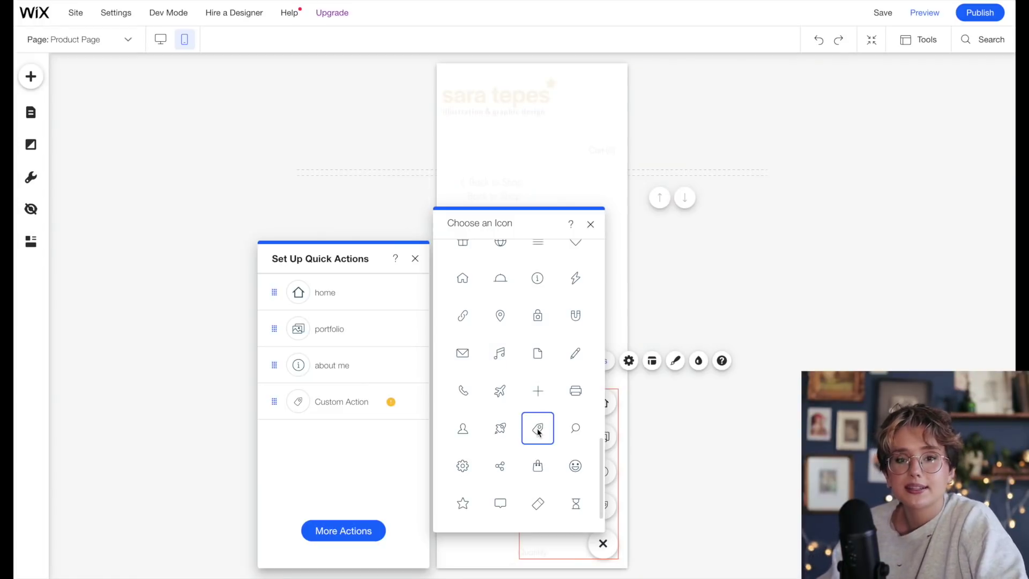
Rename the custom quick action on the mobile site as "shop".
double_click(345, 400)
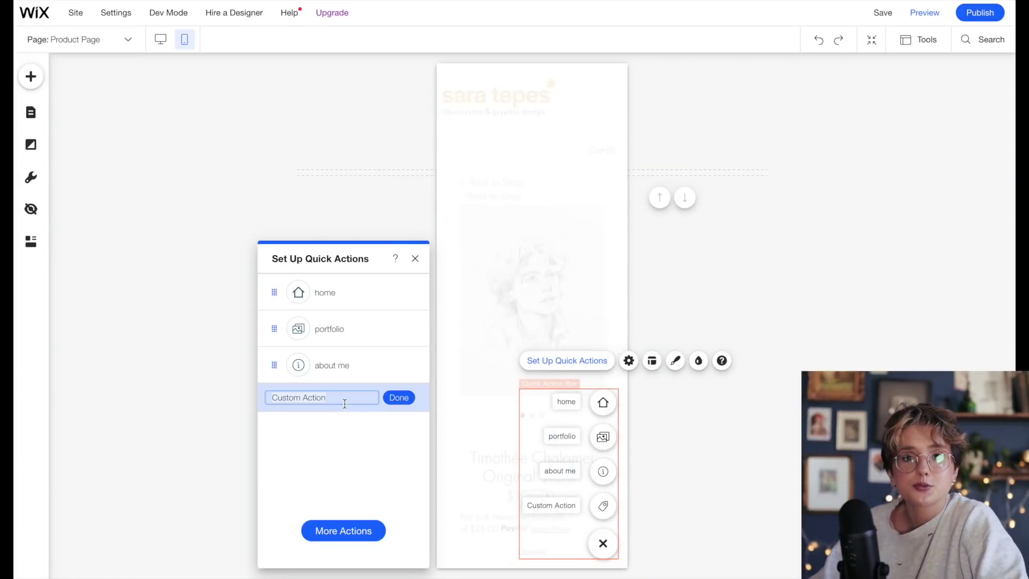
text(shop)
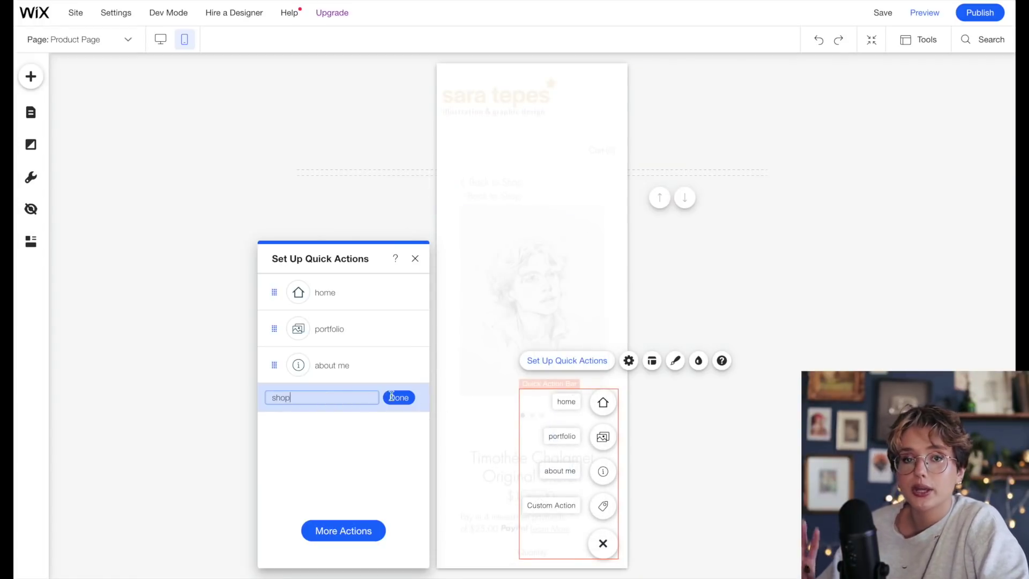
click(401, 398)
Link the shop quick action to the site's shop page, opening in the current window.
click(408, 402)
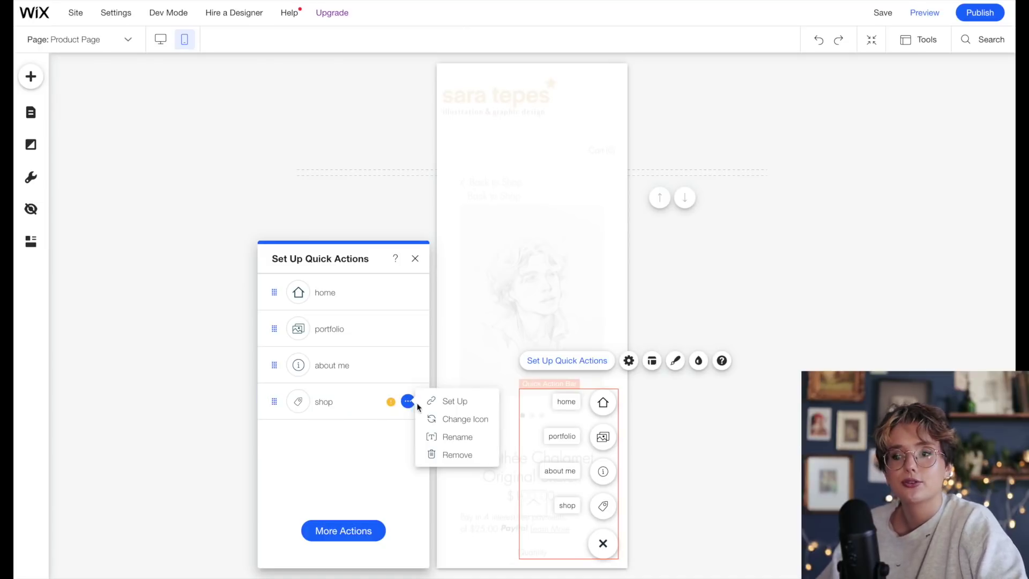
click(391, 400)
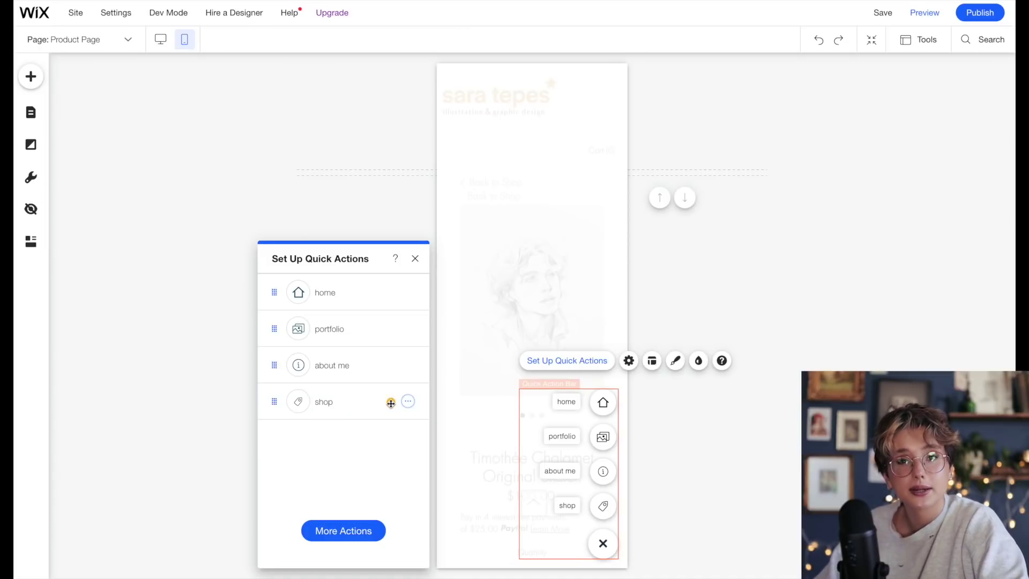
click(409, 402)
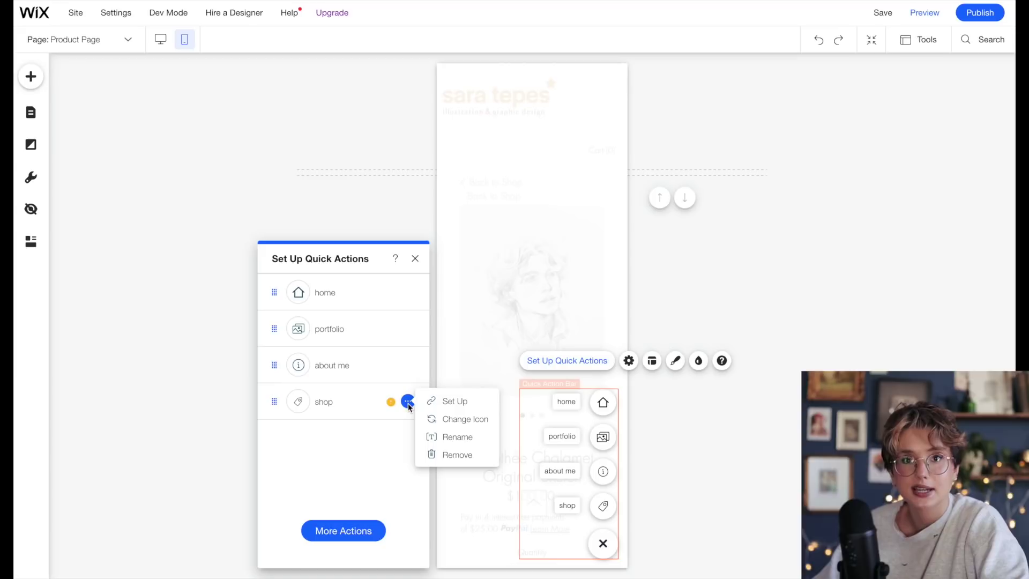
click(432, 402)
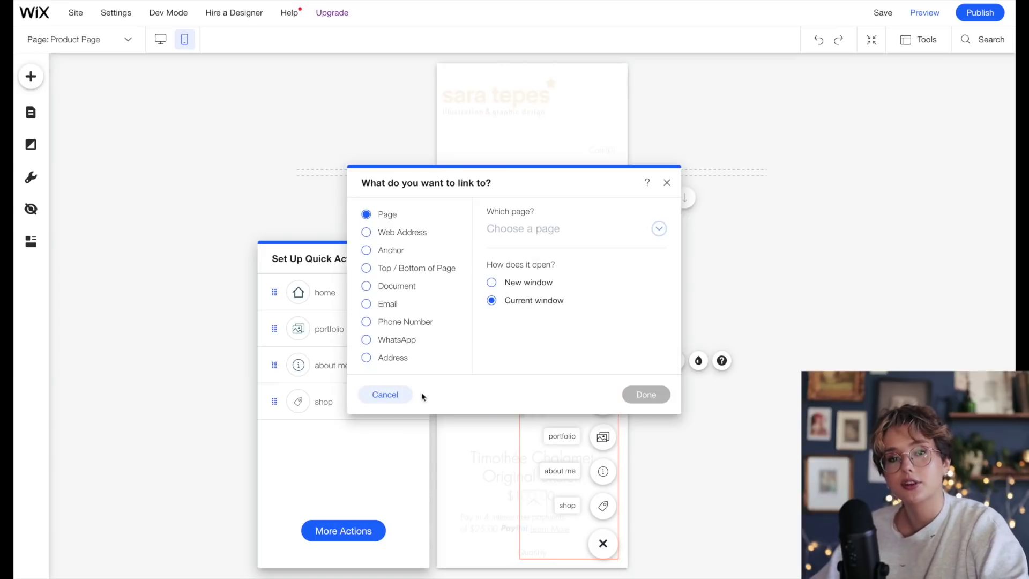
click(556, 232)
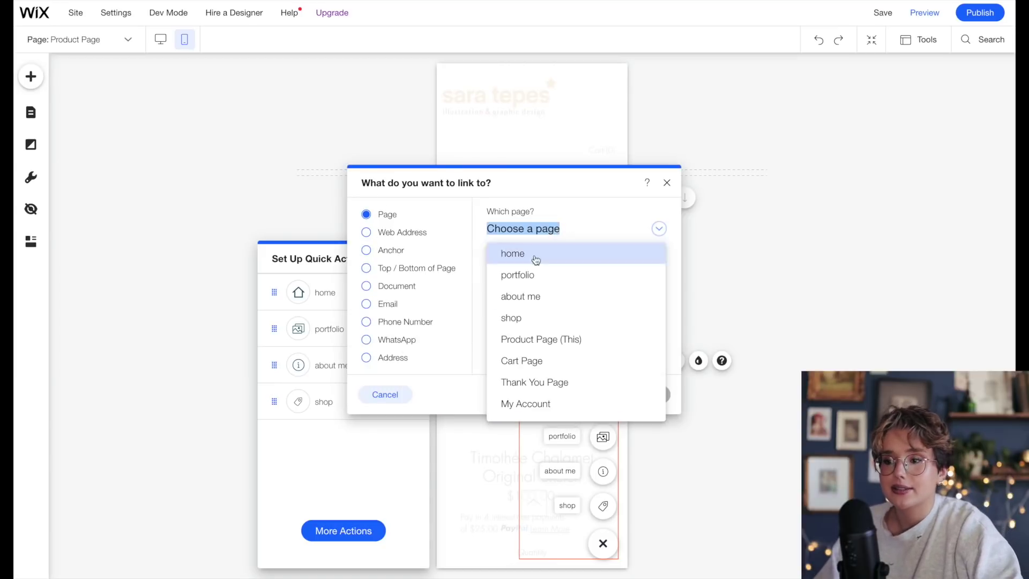
click(524, 322)
click(646, 395)
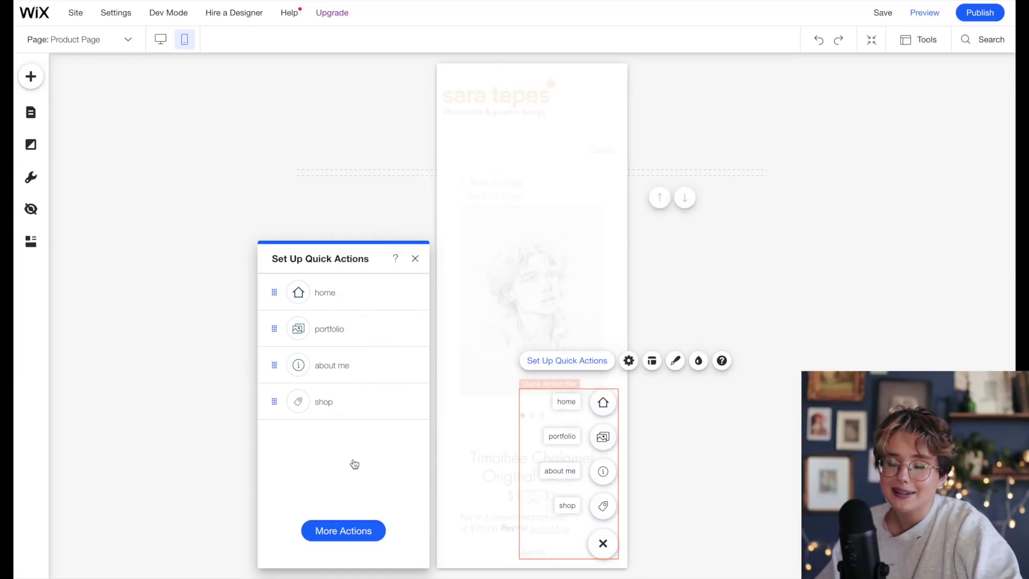
Show the hidden Mobile Menu Icon on the mobile site and select it in the header.
click(30, 210)
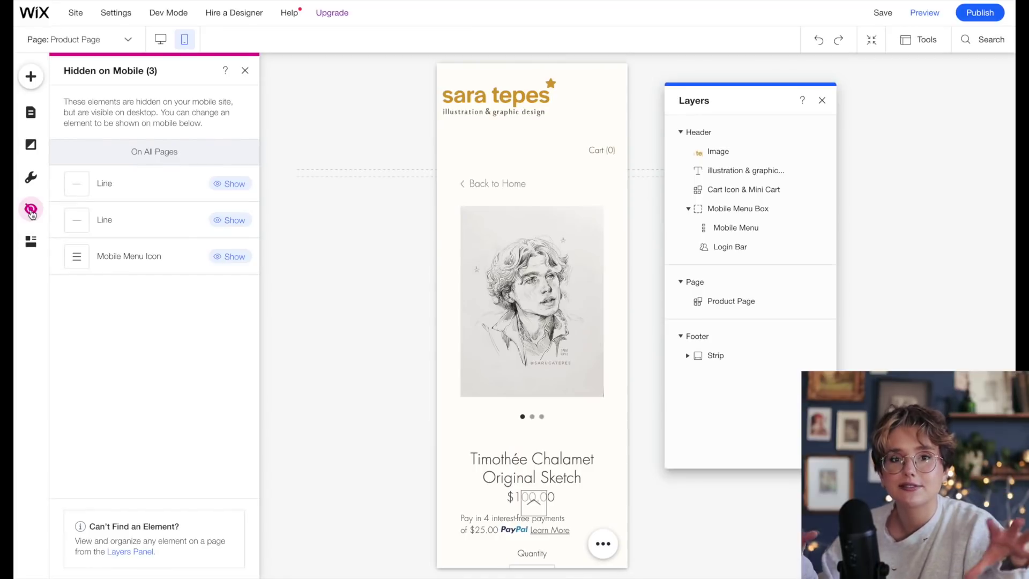
click(230, 257)
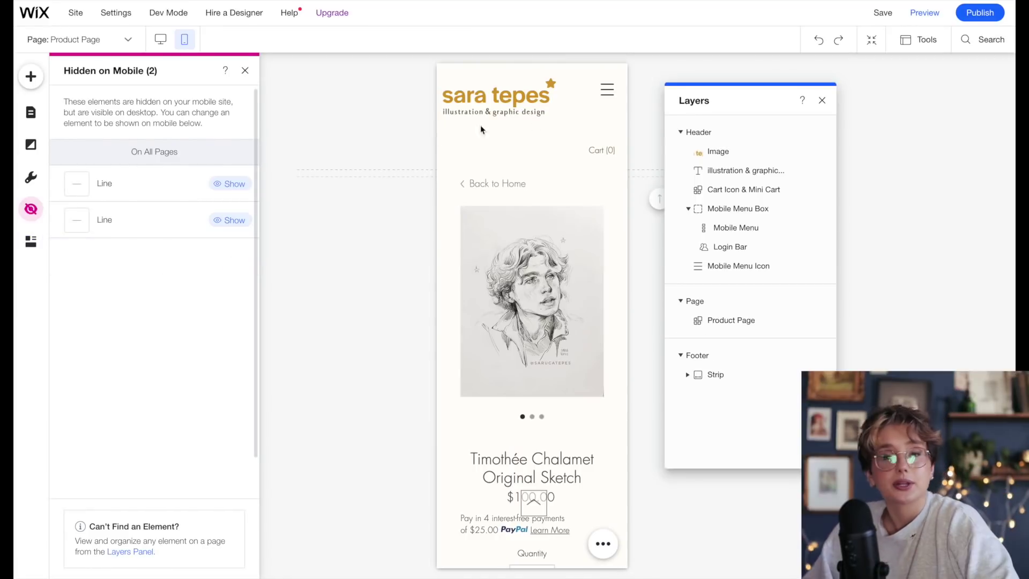
click(622, 87)
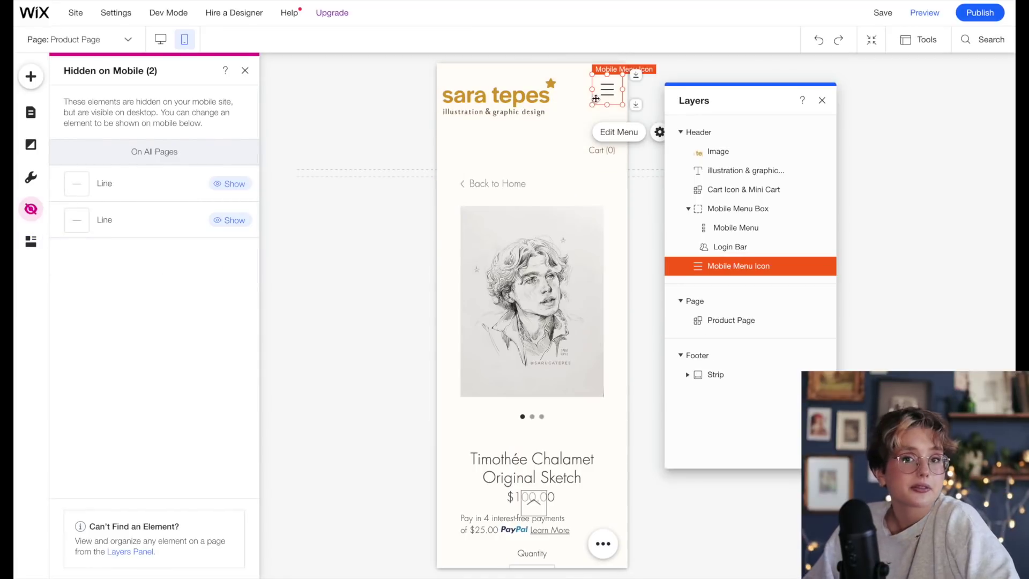
Preview the mobile site, checking the opened navigation menu and the product page down to its related products.
click(917, 13)
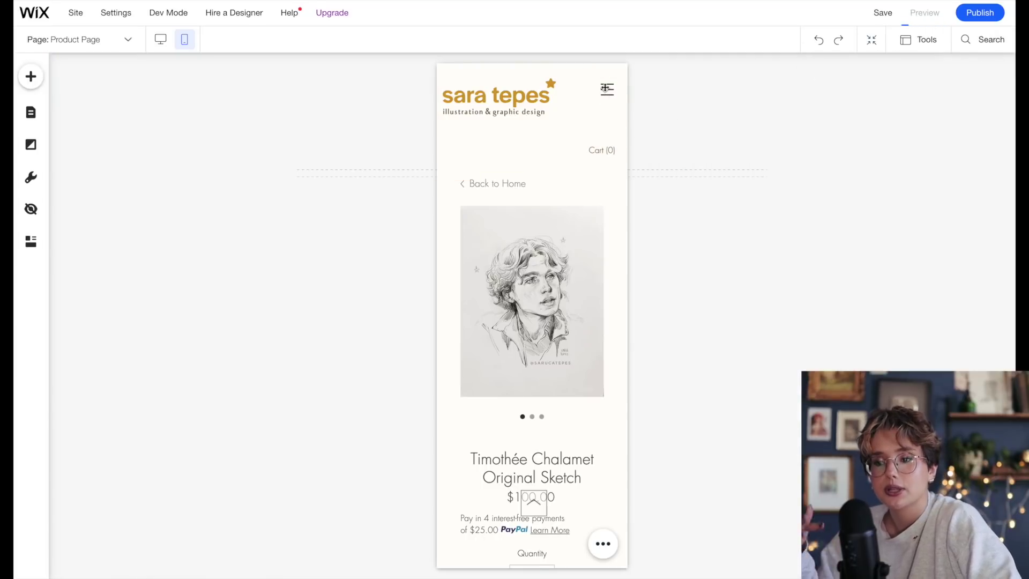
click(589, 160)
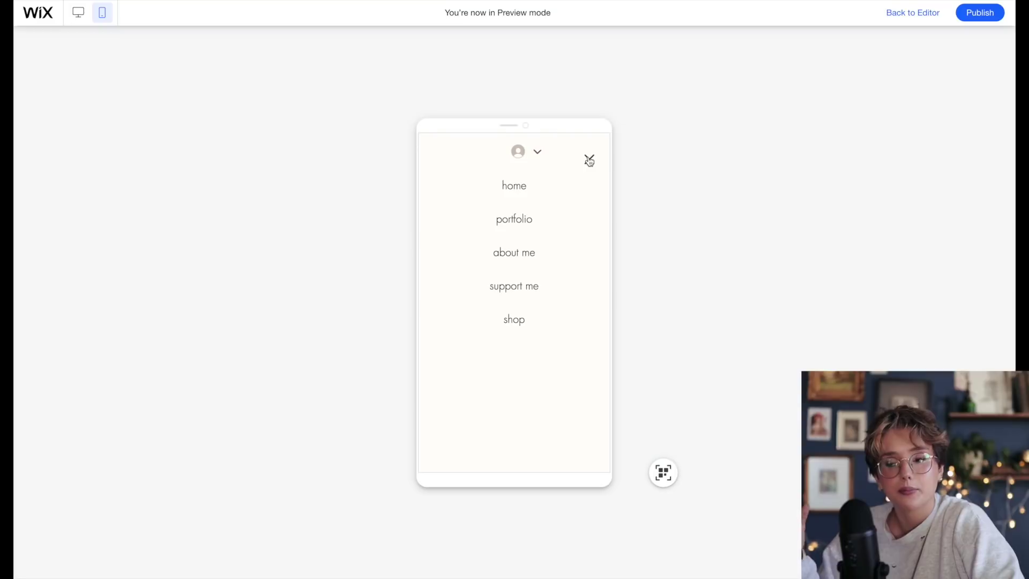
click(589, 159)
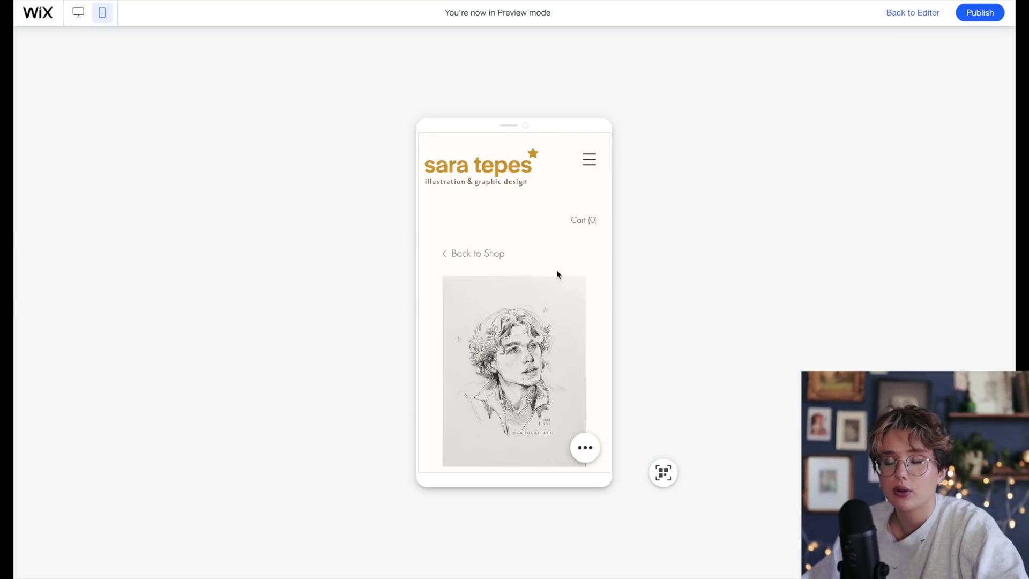
scroll(554, 342, down, 3)
scroll(538, 391, down, 5)
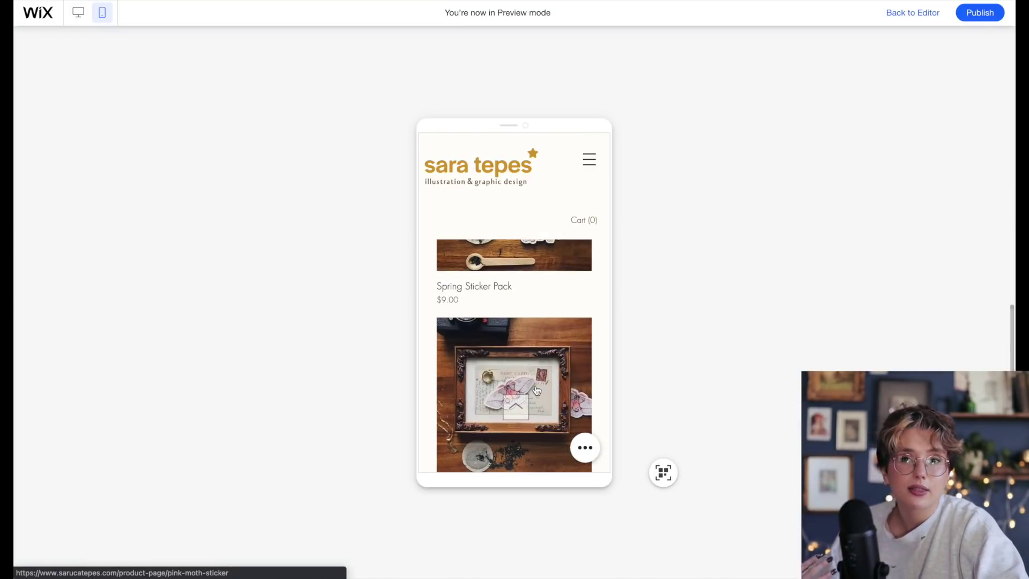
click(537, 389)
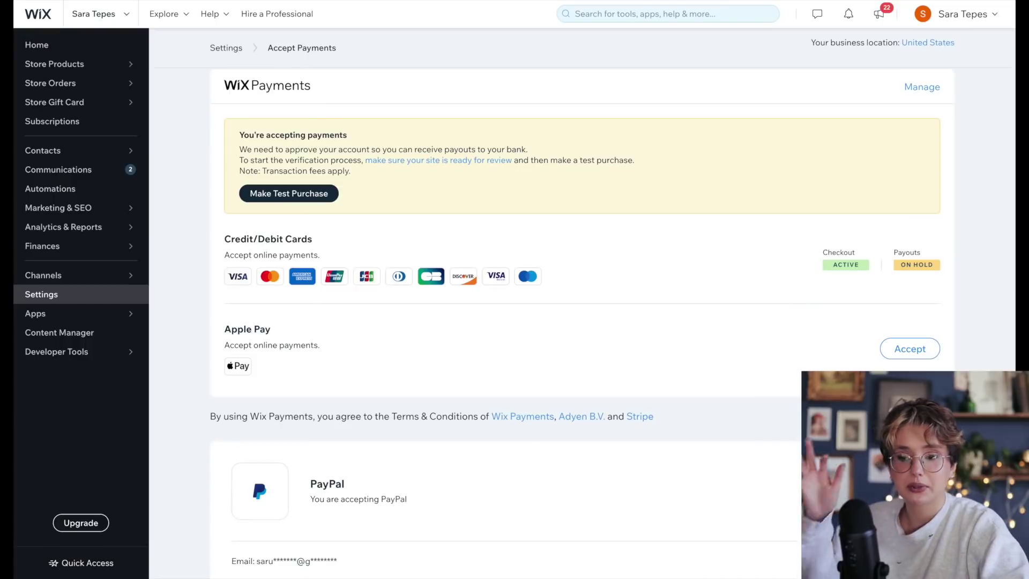
Accept Apple Pay under Wix Payments and review the PayPal and manual payment options.
click(921, 354)
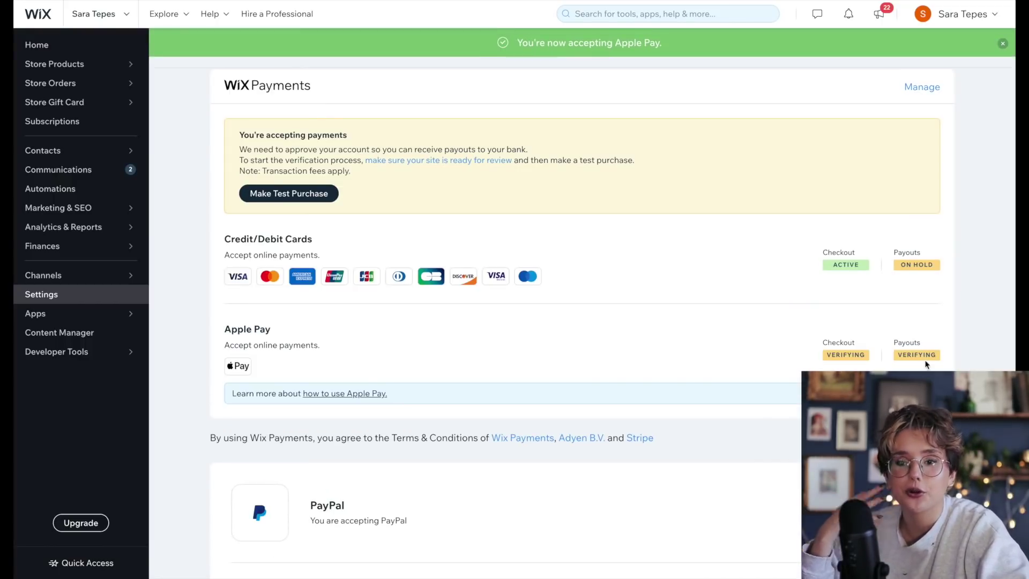
scroll(956, 370, down, 1)
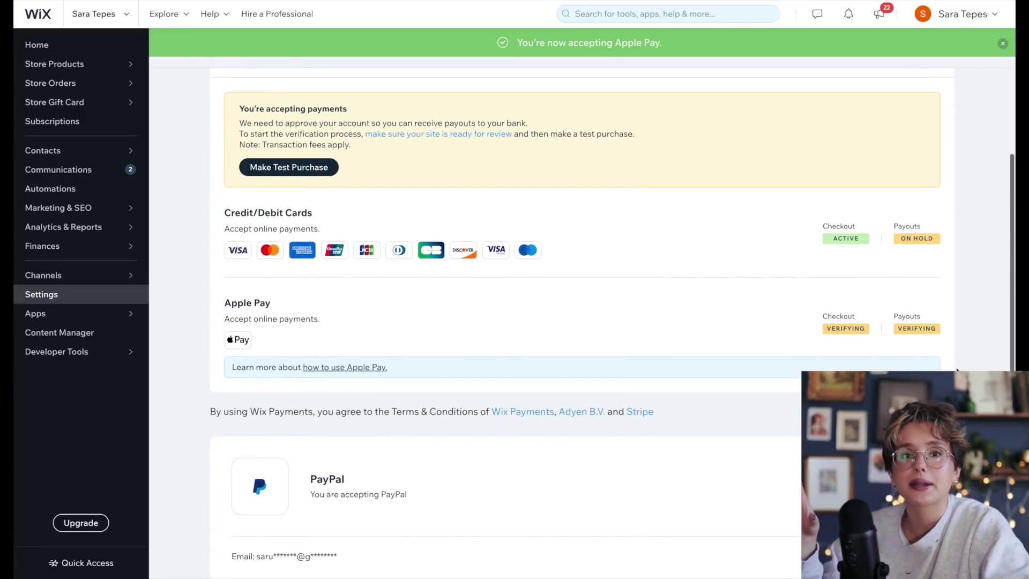
scroll(957, 369, down, 3)
scroll(957, 370, down, 2)
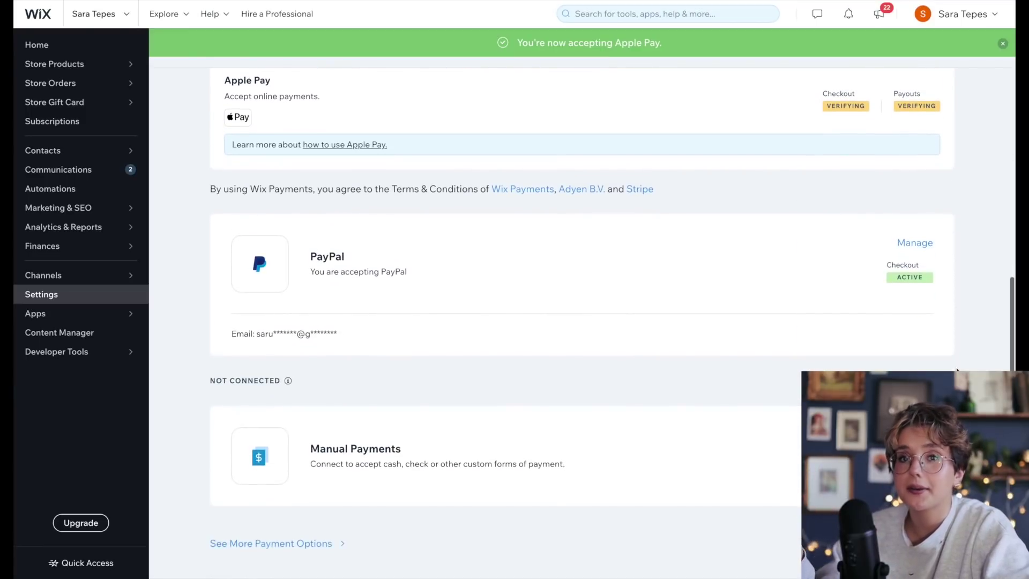
scroll(956, 370, up, 3)
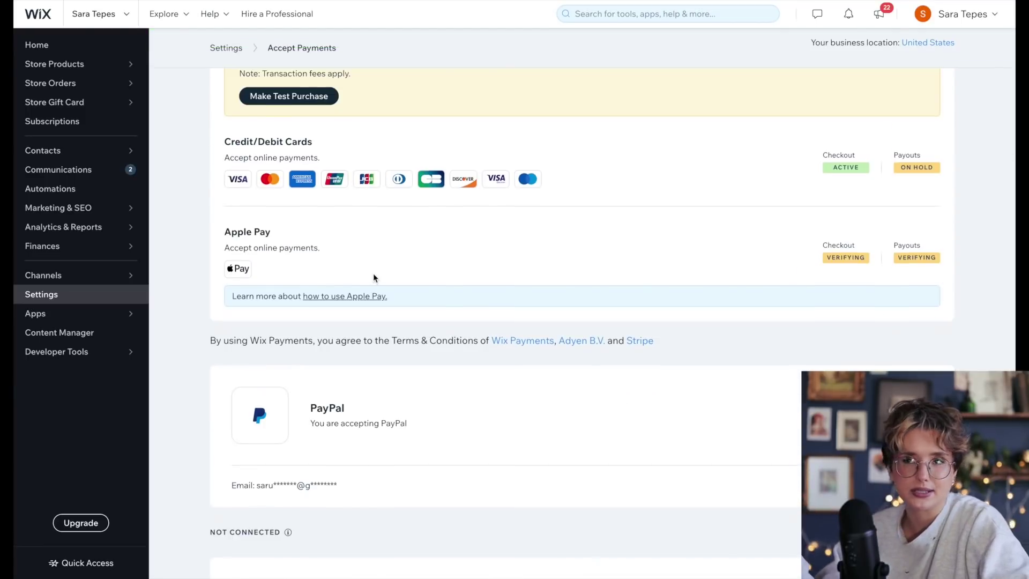
scroll(375, 278, up, 6)
scroll(299, 373, down, 1)
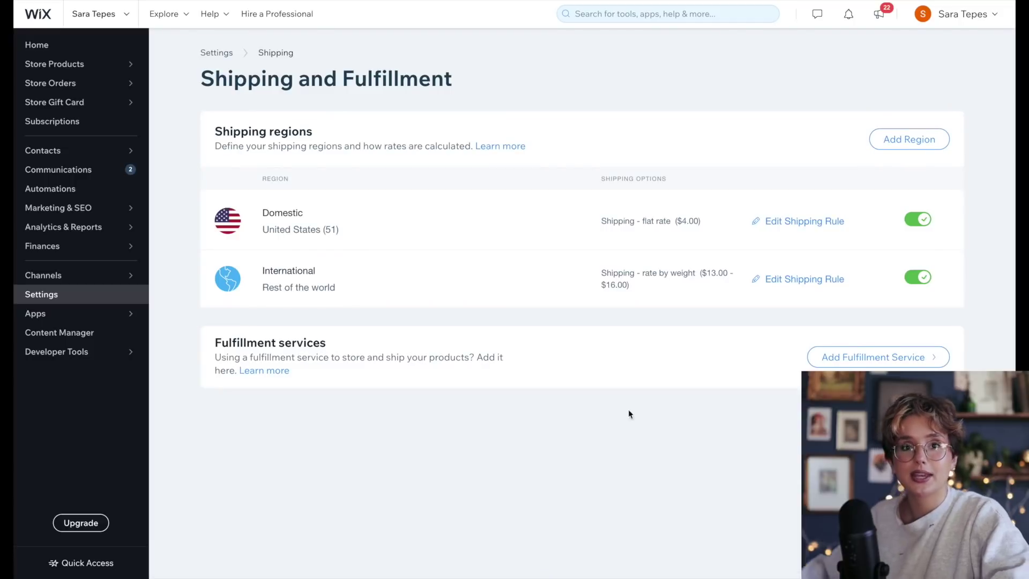
Review the Domestic shipping rule's rate, delivery time and free-shipping option, save it, and open the International shipping rule.
click(822, 221)
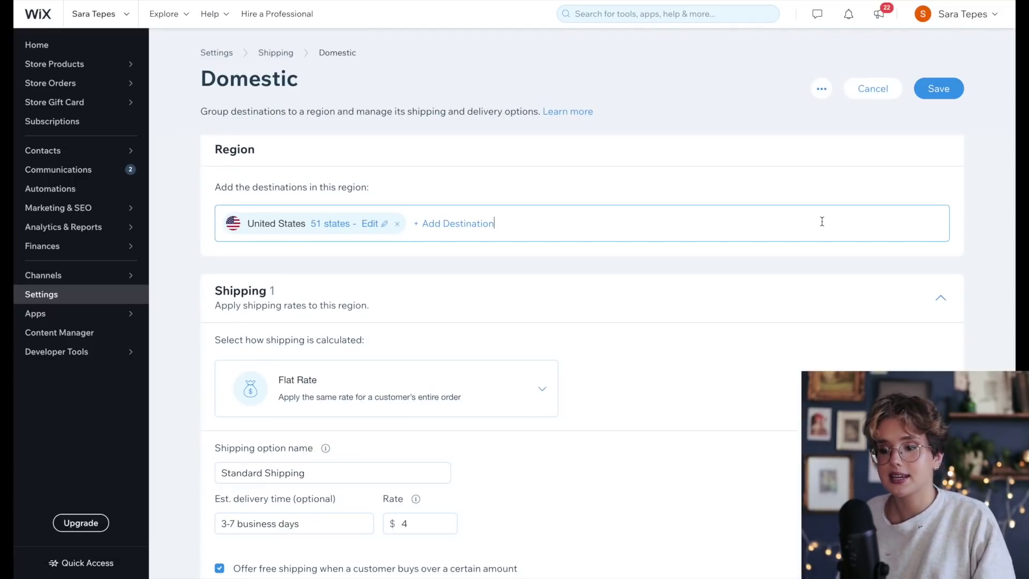
scroll(664, 413, down, 3)
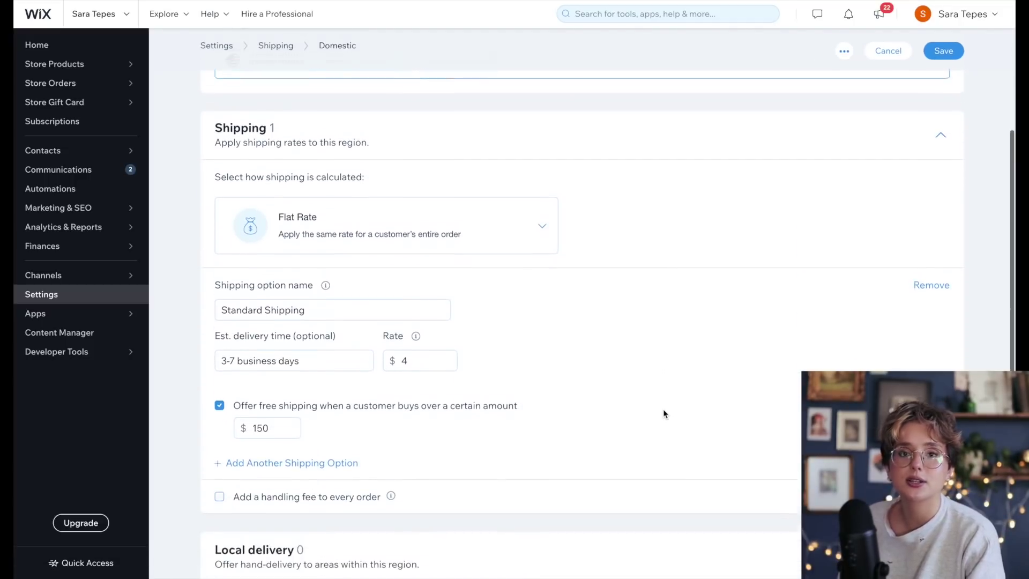
scroll(663, 412, down, 1)
scroll(663, 412, down, 2)
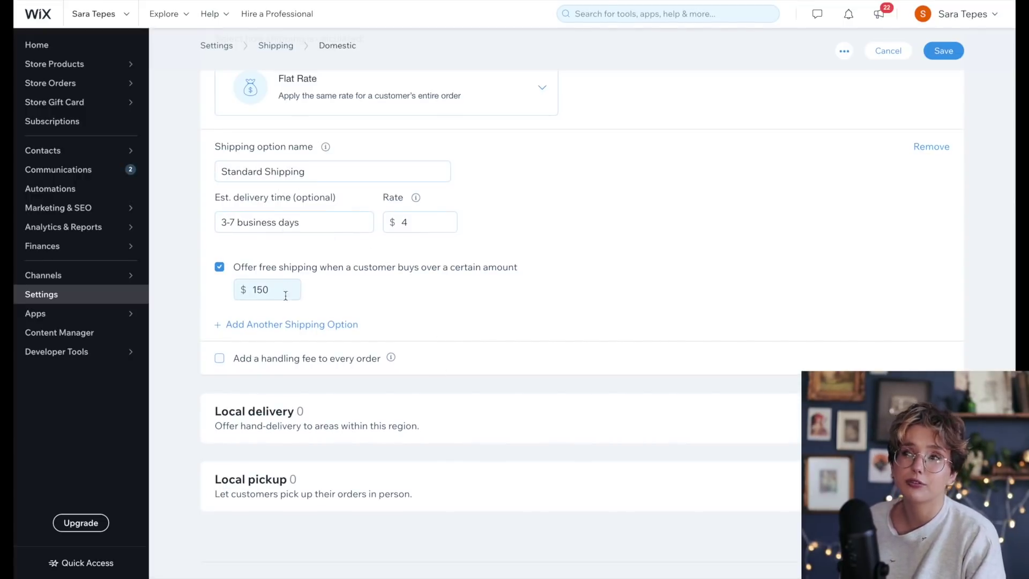
scroll(275, 401, up, 2)
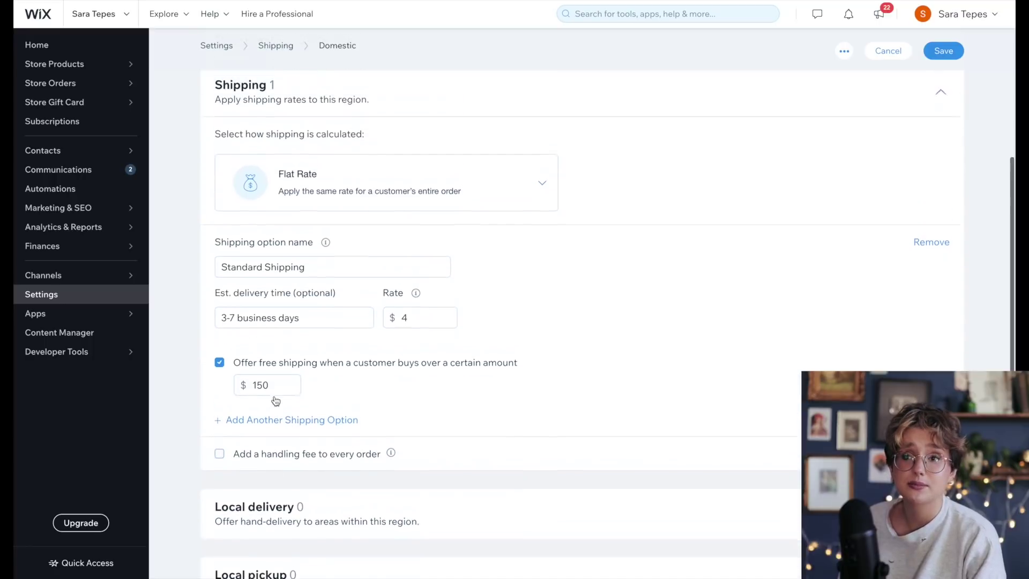
click(942, 51)
click(767, 276)
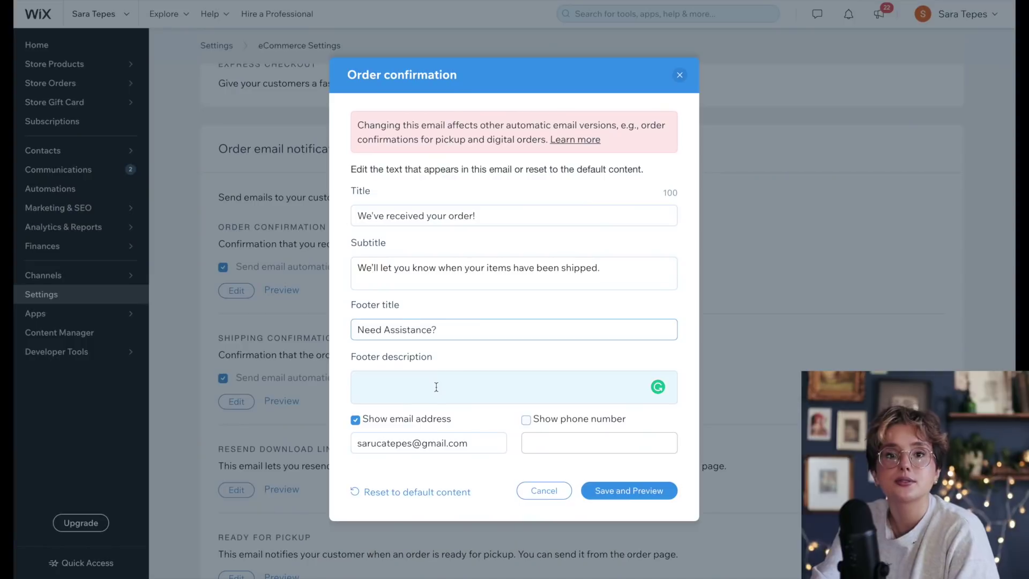
Open the footer description of the order confirmation email for editing.
click(437, 388)
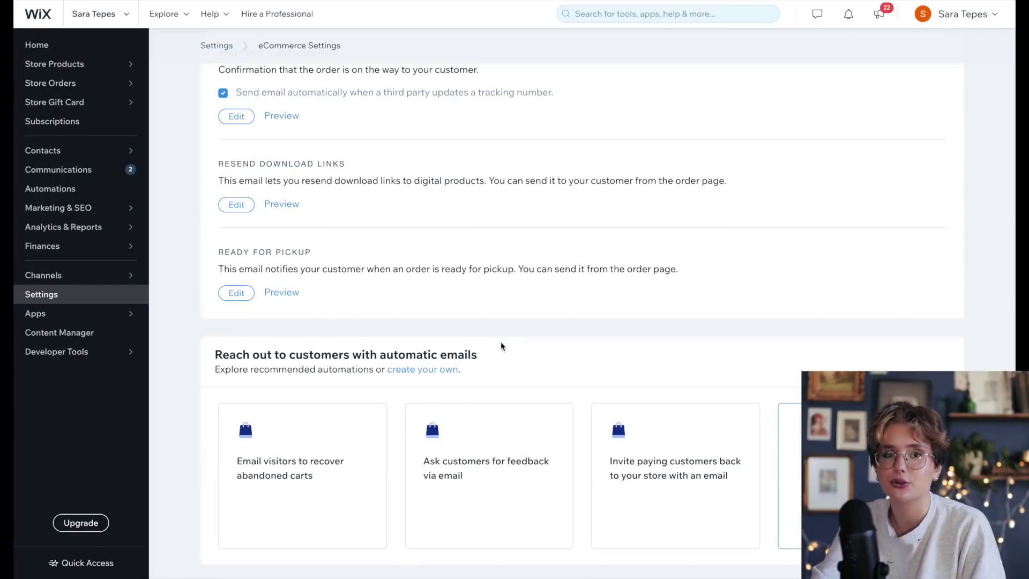
Use the abandoned-cart recovery email automation, choose Send coupon via email as its action, and start a new coupon's code.
mouse_move(300, 482)
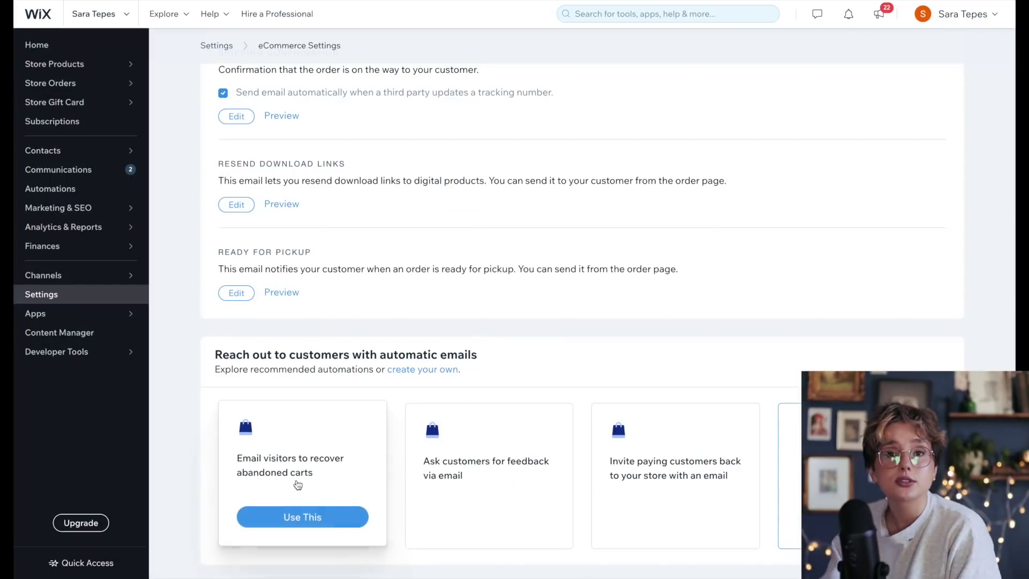
click(298, 519)
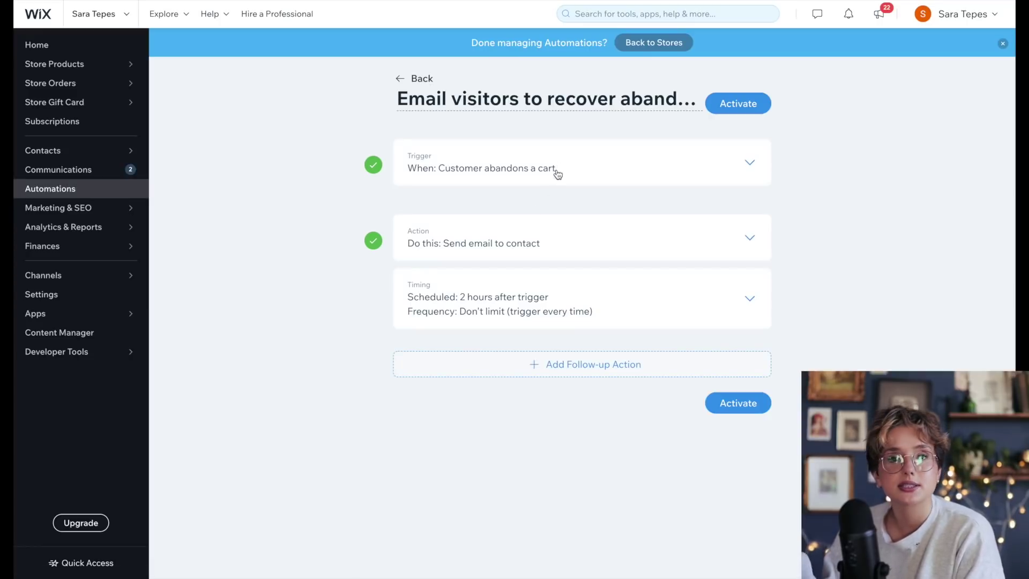
click(528, 251)
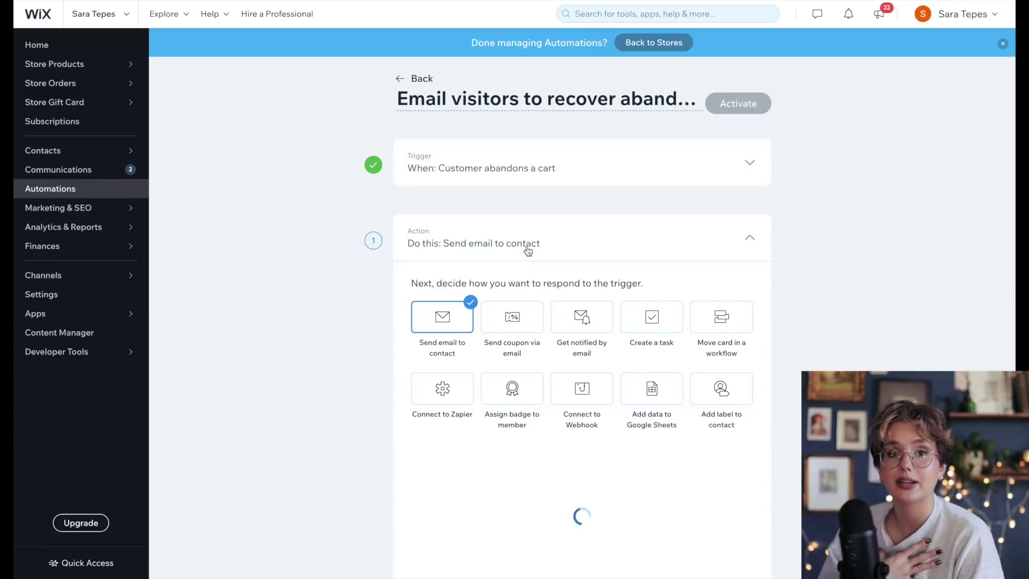
click(518, 320)
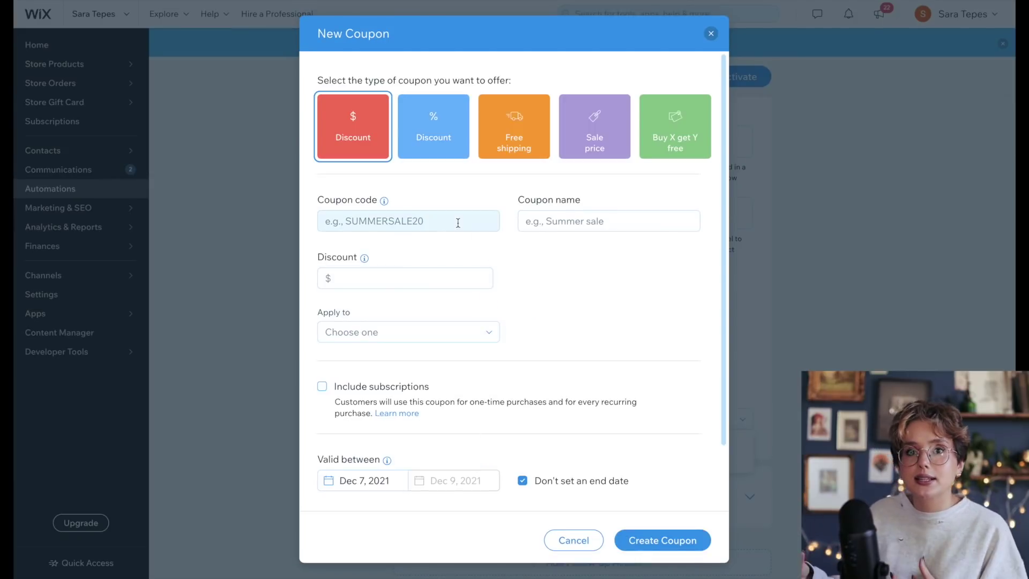
click(458, 222)
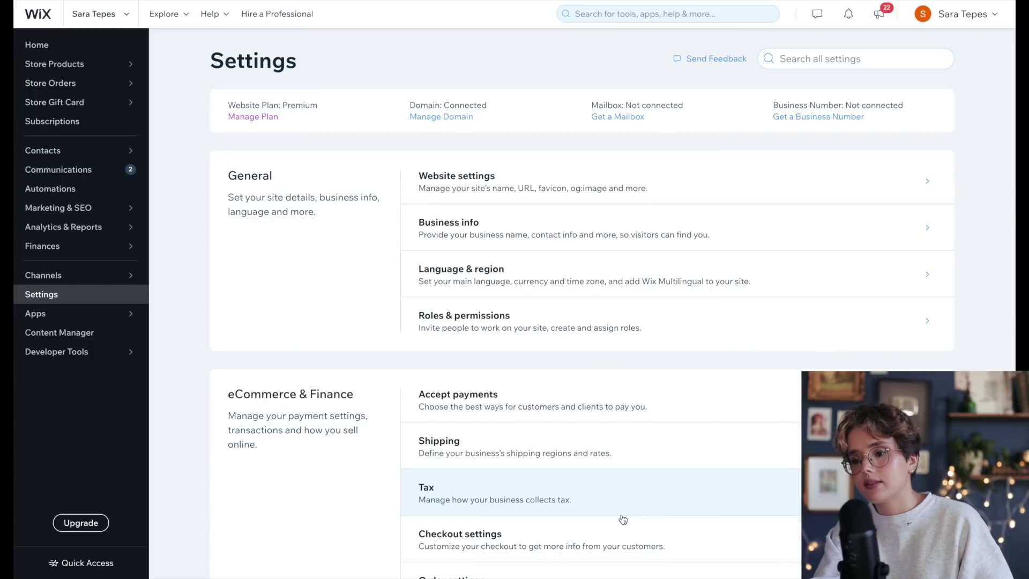
Set up automated sales tax powered by Avalara for Virginia, United States, in the store's tax settings.
scroll(620, 517, down, 2)
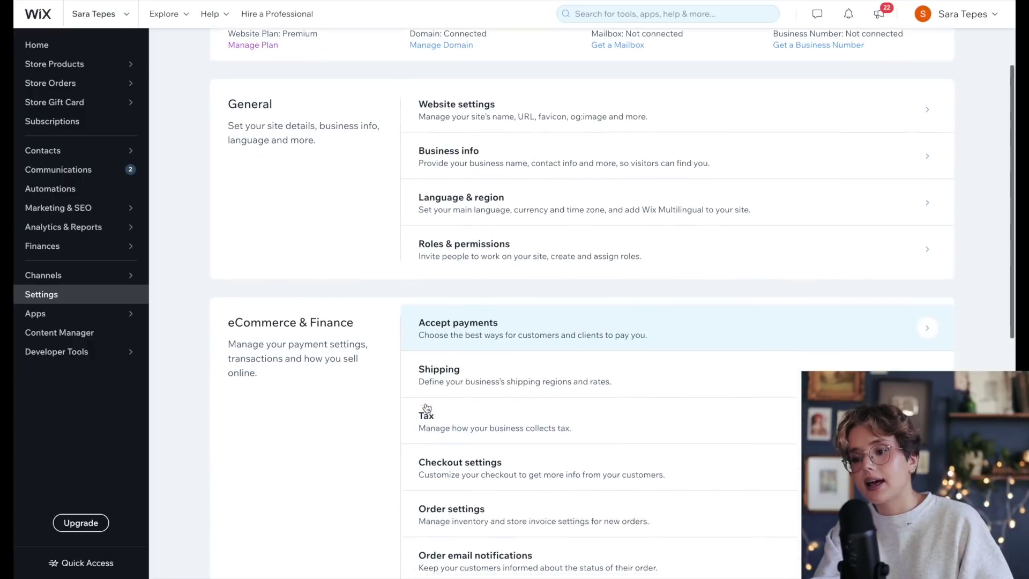
click(441, 419)
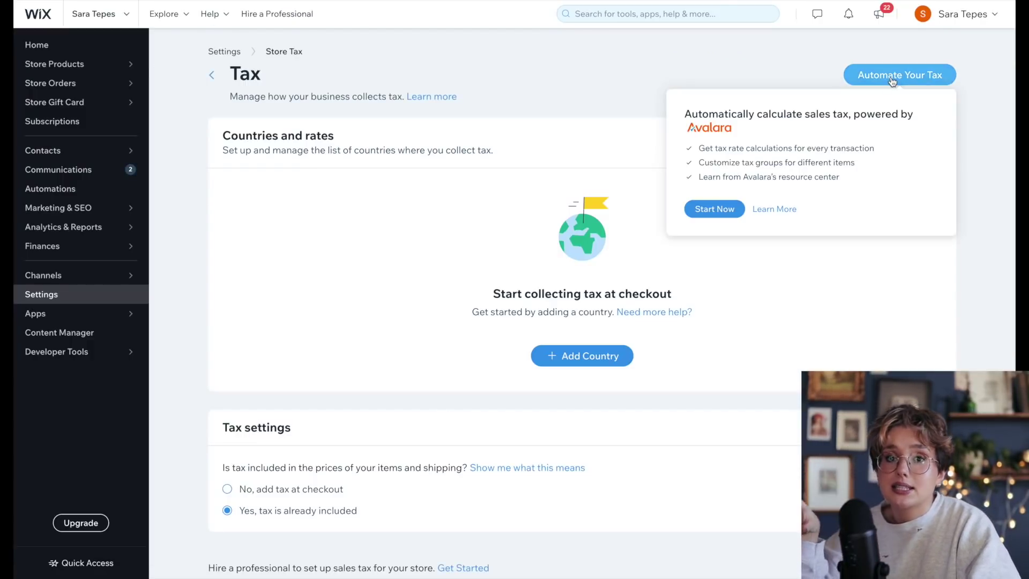
click(891, 76)
click(410, 350)
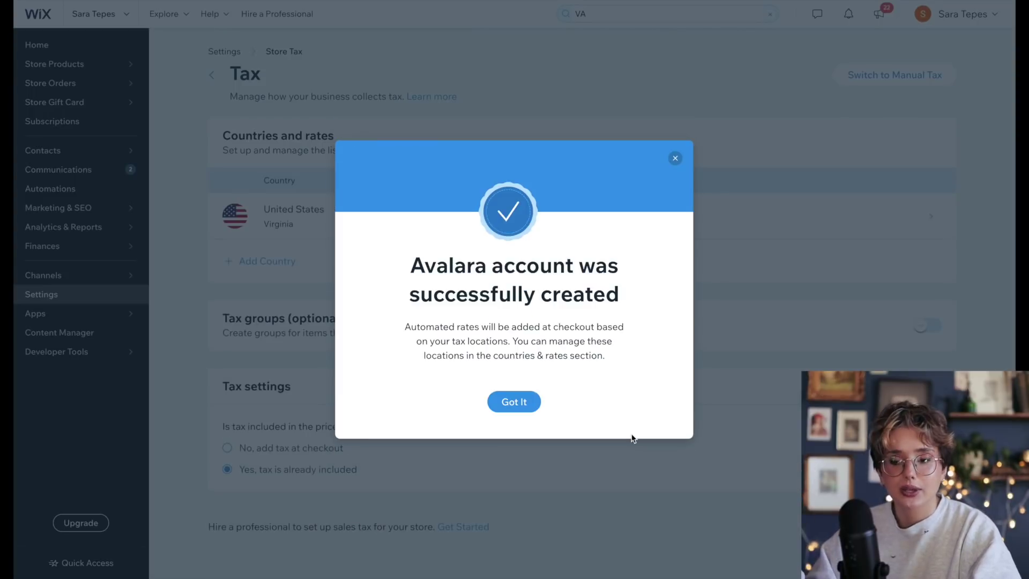
click(524, 403)
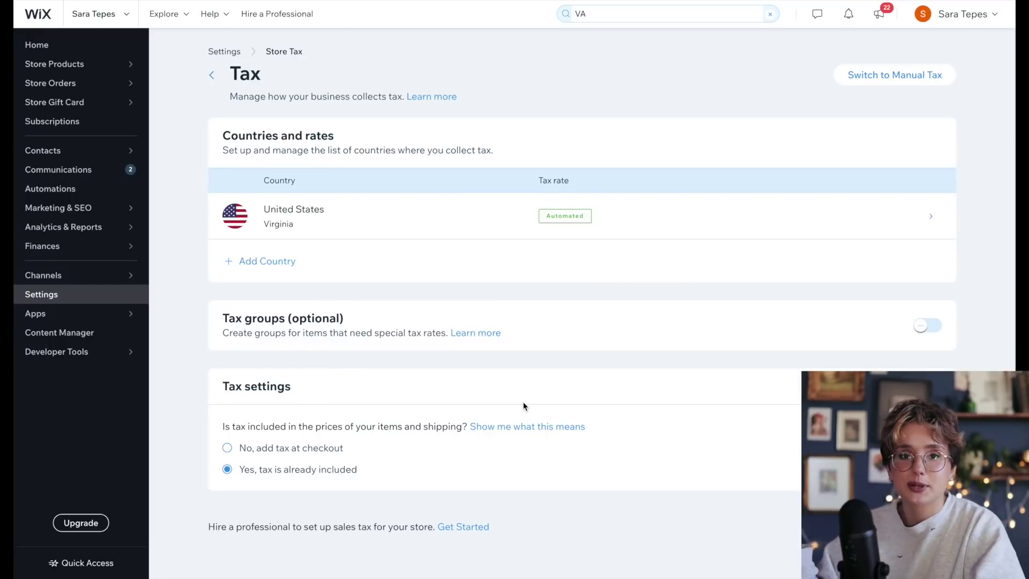